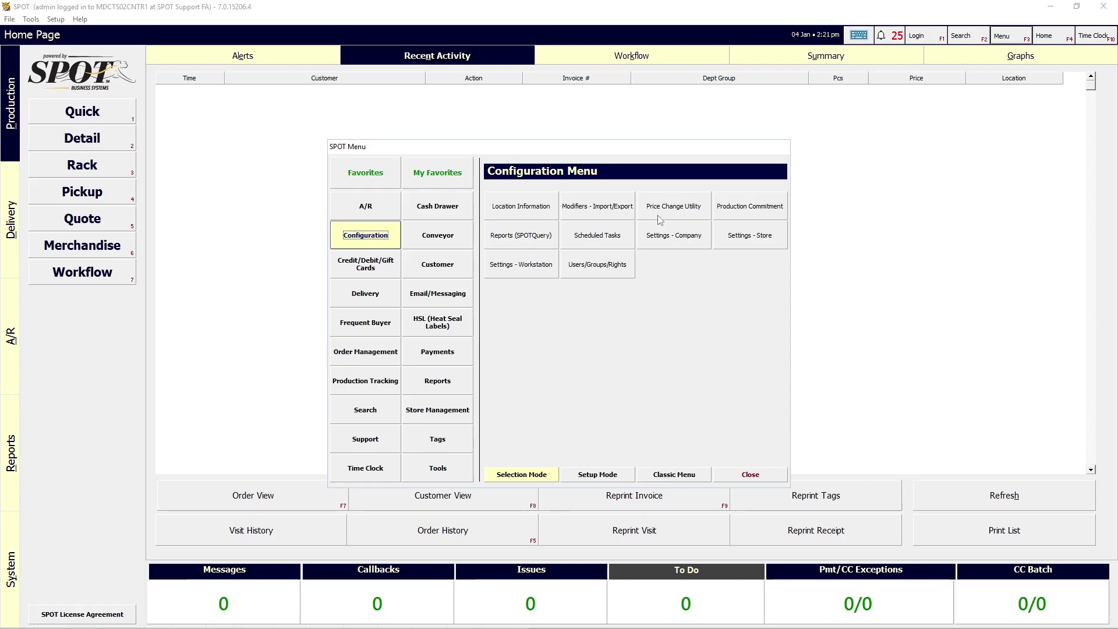
Open the Price Change Utility, load the General price table and look through its items.
click(674, 210)
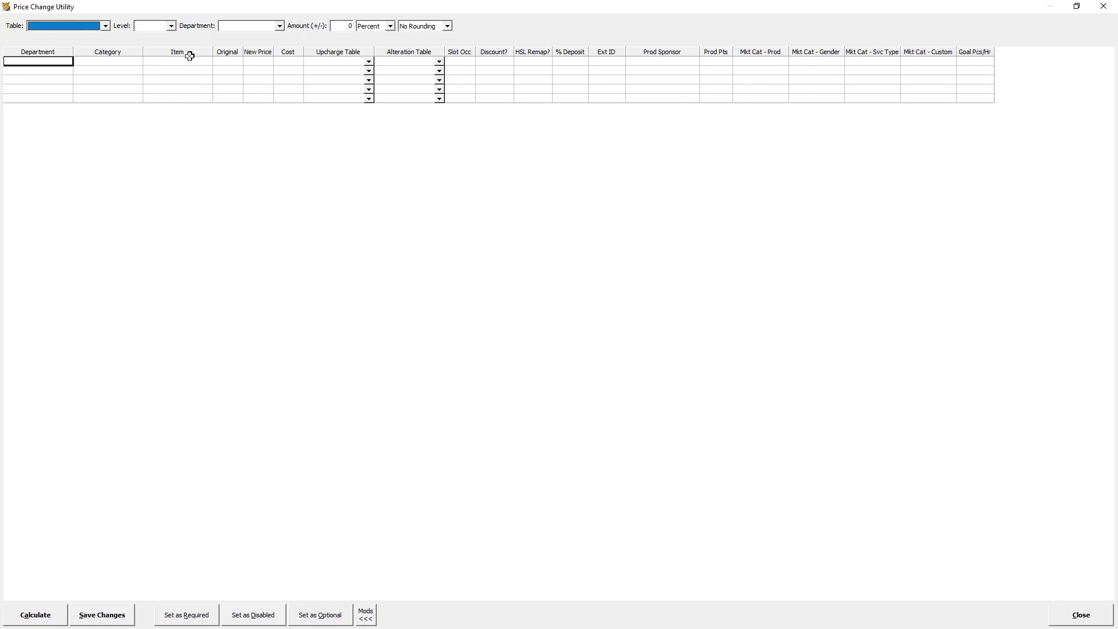
click(105, 27)
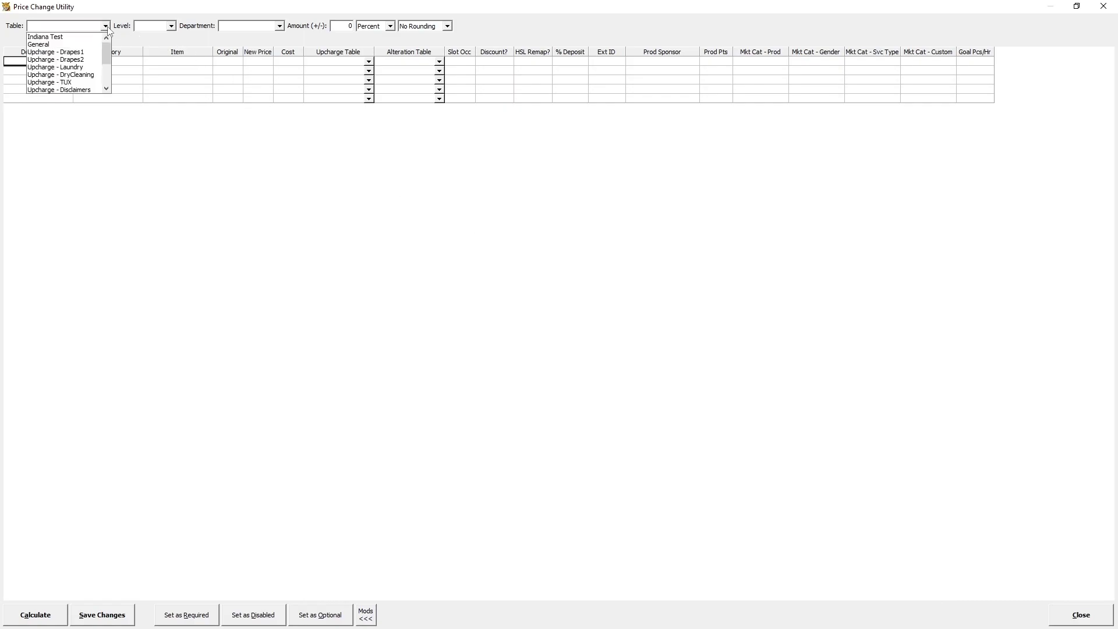
mouse_move(106, 50)
mouse_down()
mouse_move(107, 79)
mouse_move(117, 39)
mouse_up()
click(63, 44)
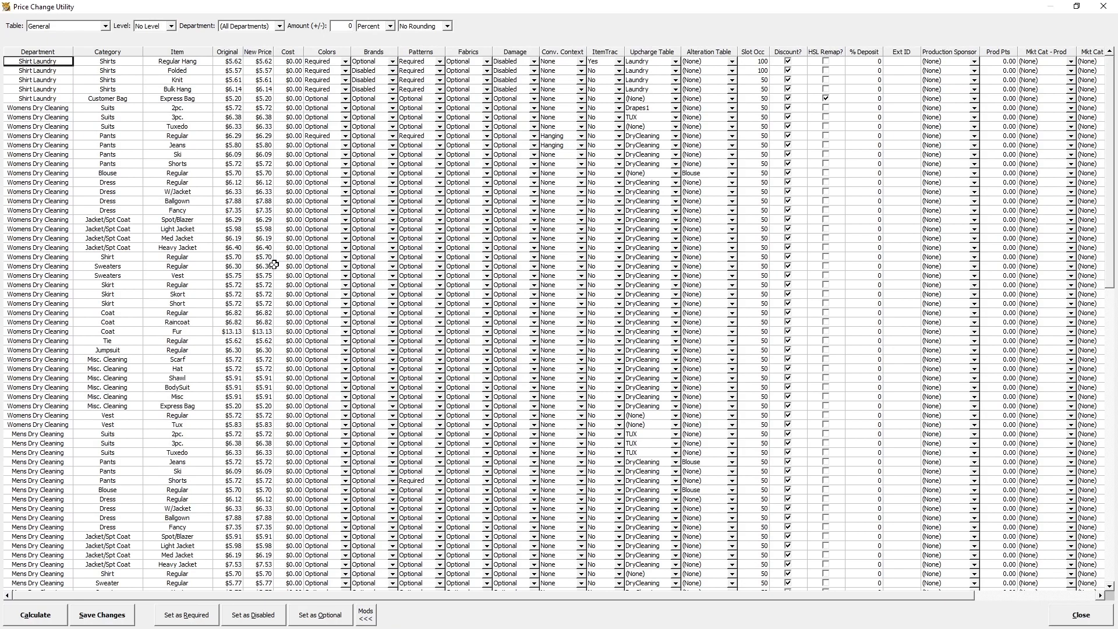
scroll(274, 265, down, 9)
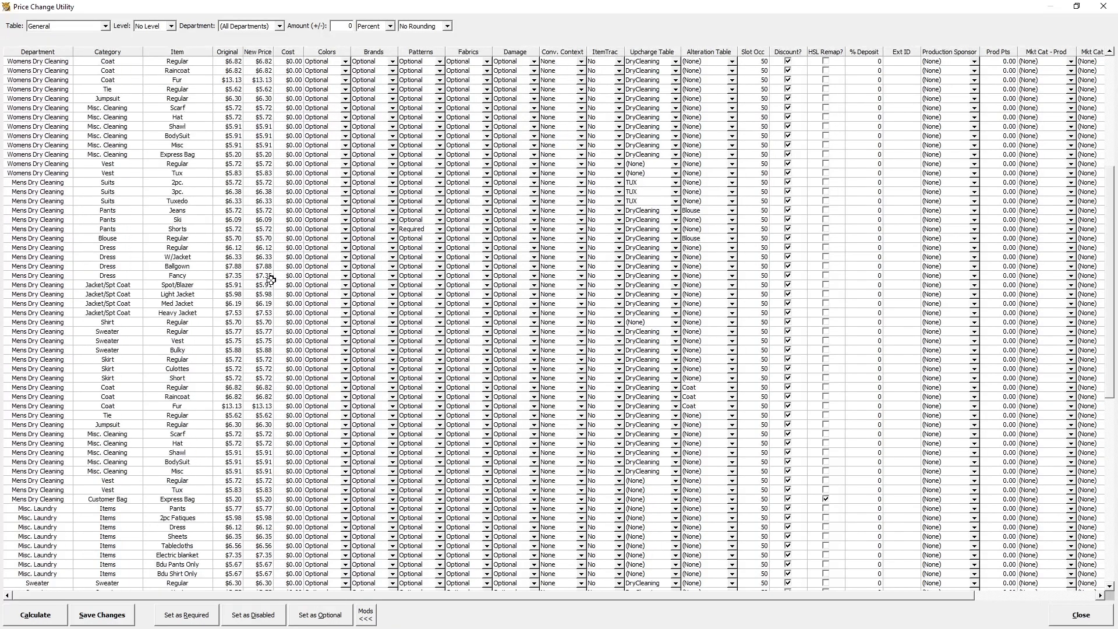
scroll(271, 280, up, 9)
drag(471, 595, 522, 599)
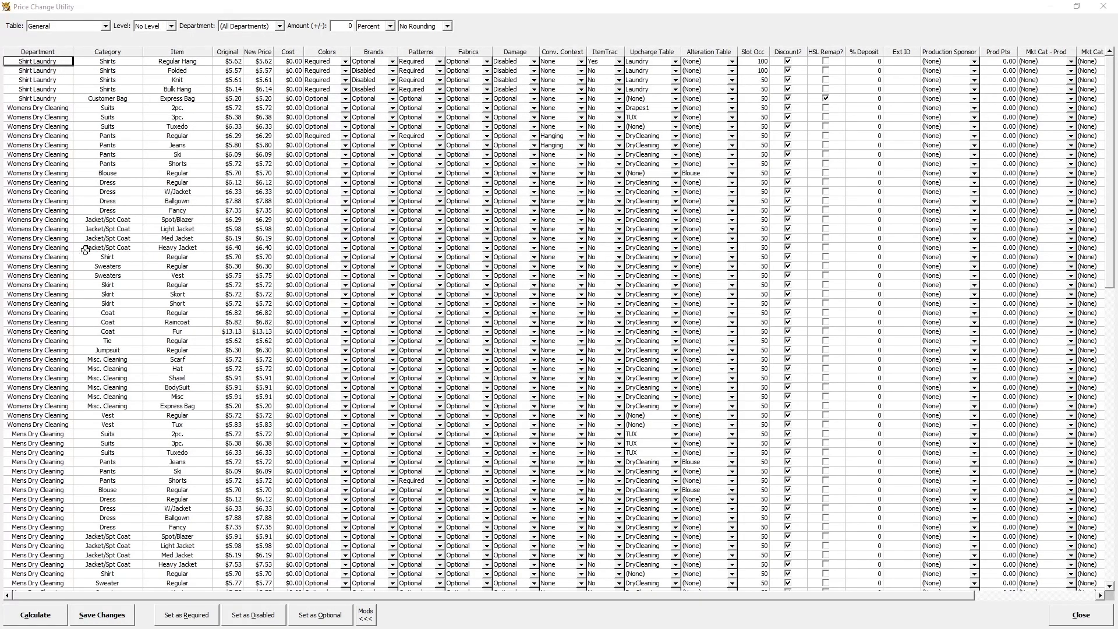
Filter the price list to the Mens Dry Cleaning department.
click(279, 27)
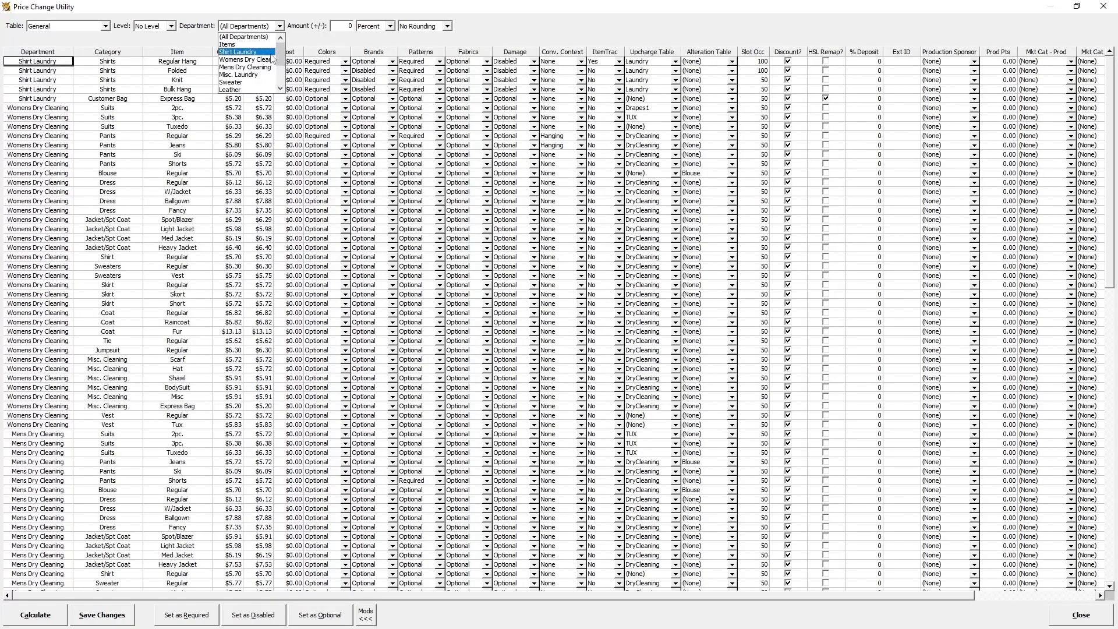
scroll(257, 79, down, 2)
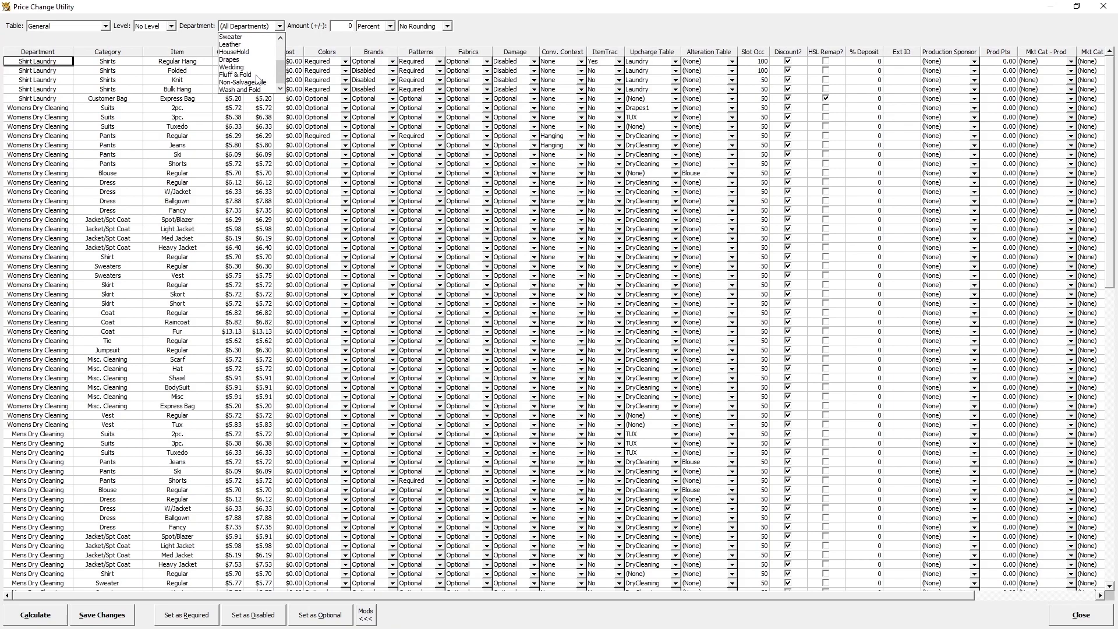
scroll(256, 79, up, 2)
click(242, 66)
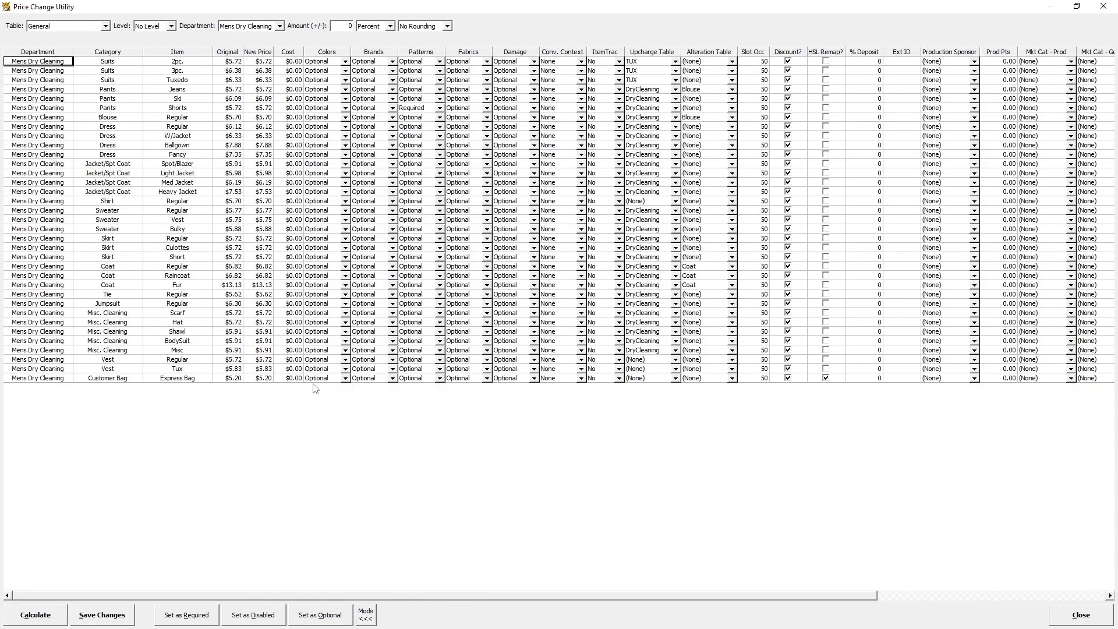
Filter the price list to the Shirt Laundry department, and set the filter back to (All Departments).
click(279, 27)
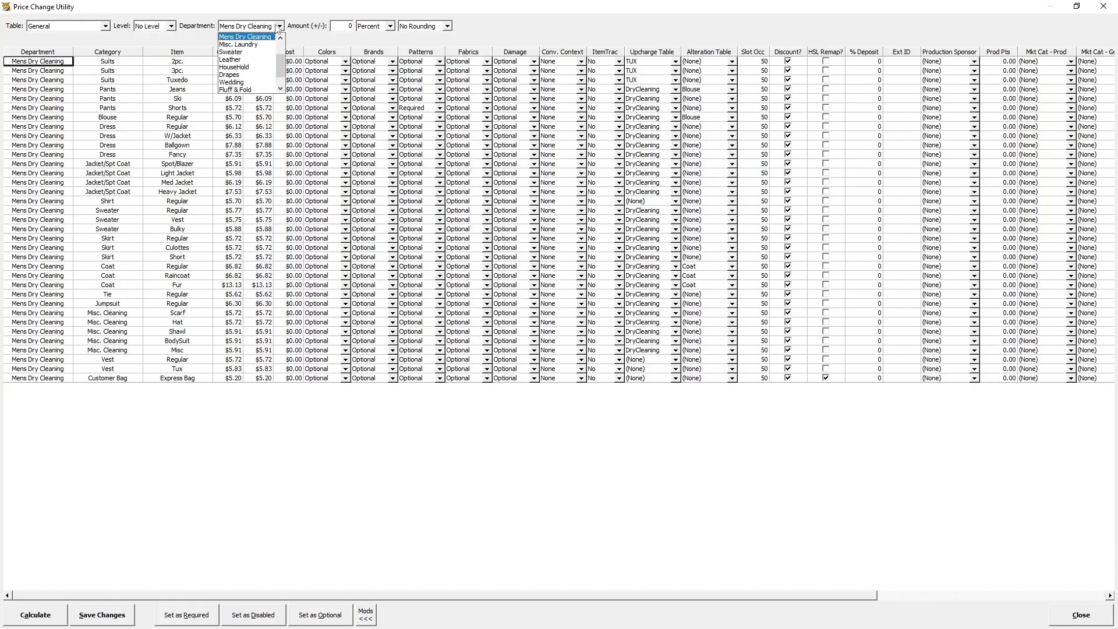
scroll(250, 58, down, 2)
click(246, 51)
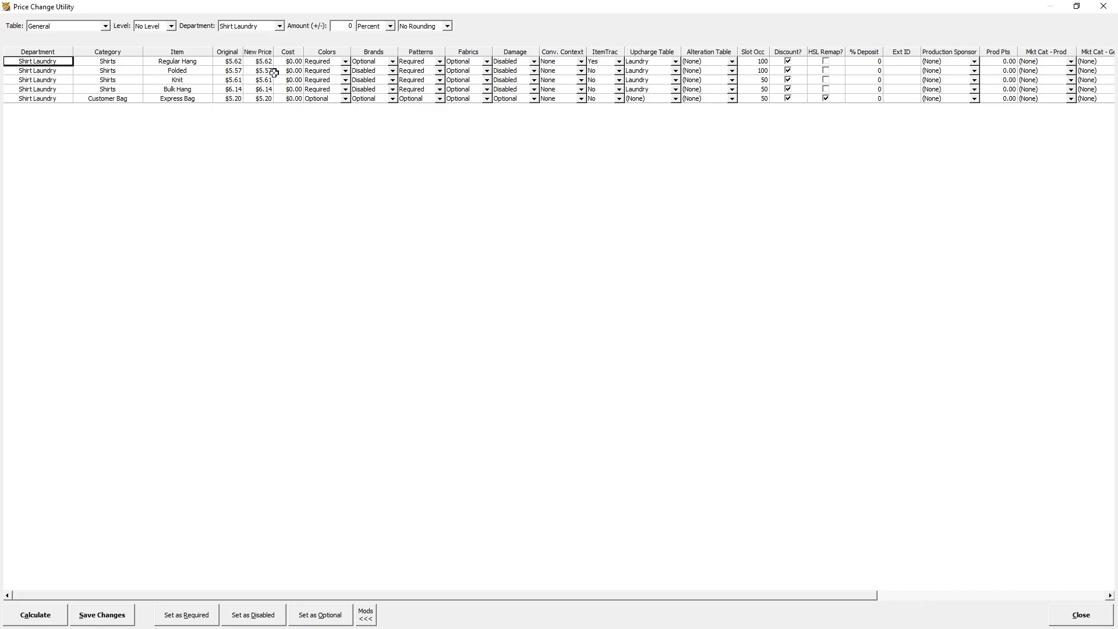
click(279, 26)
scroll(256, 55, up, 1)
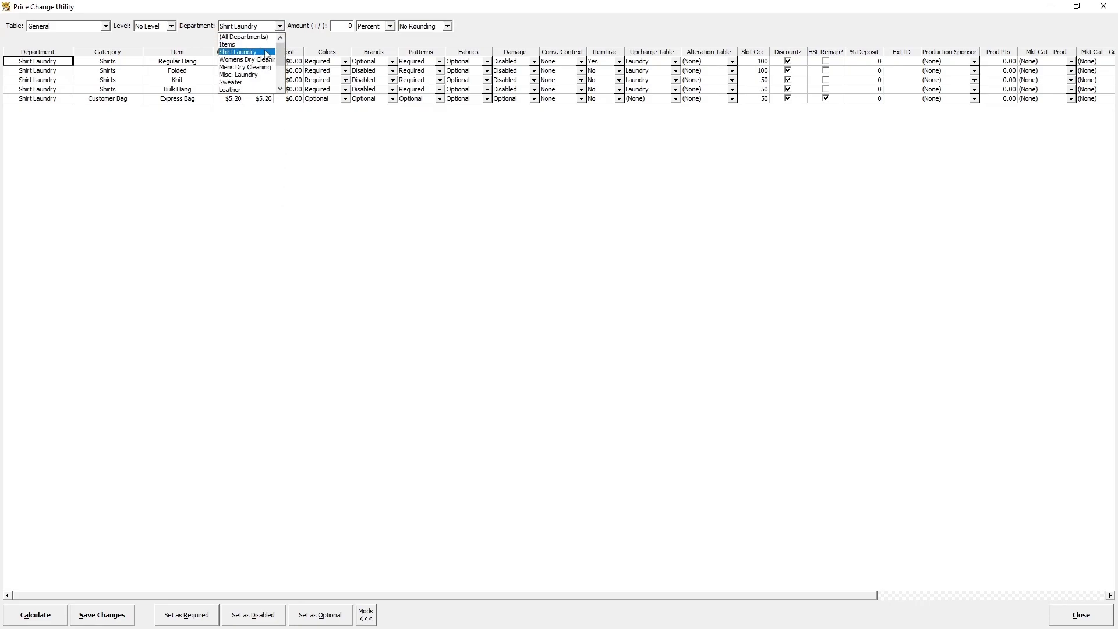
click(244, 37)
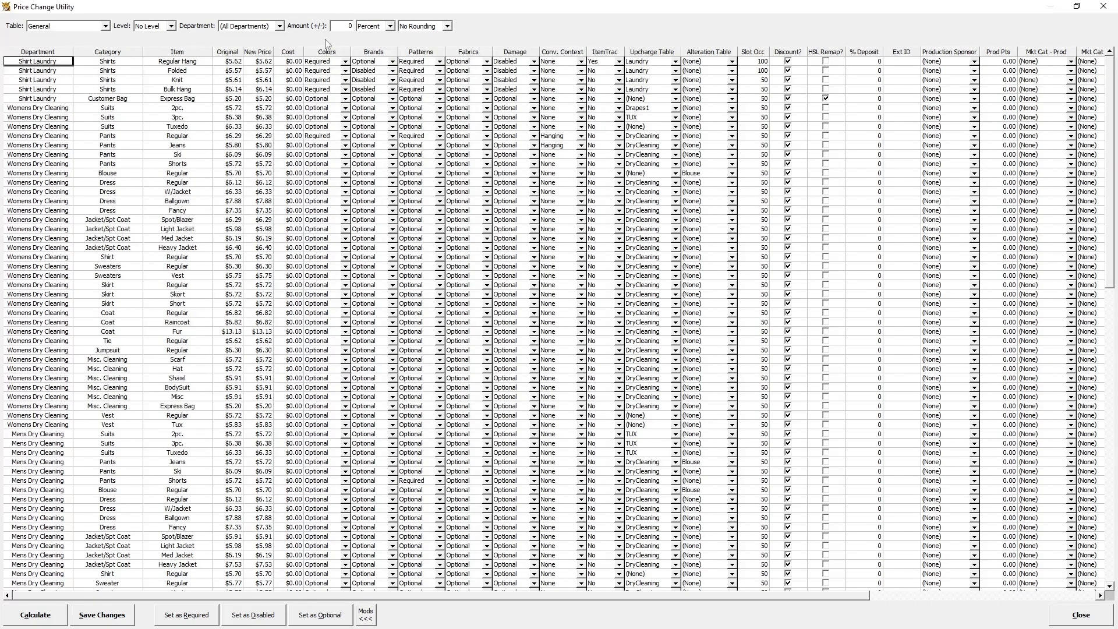
Set the price change amount to 3 with Percent as its unit.
click(349, 25)
click(46, 126)
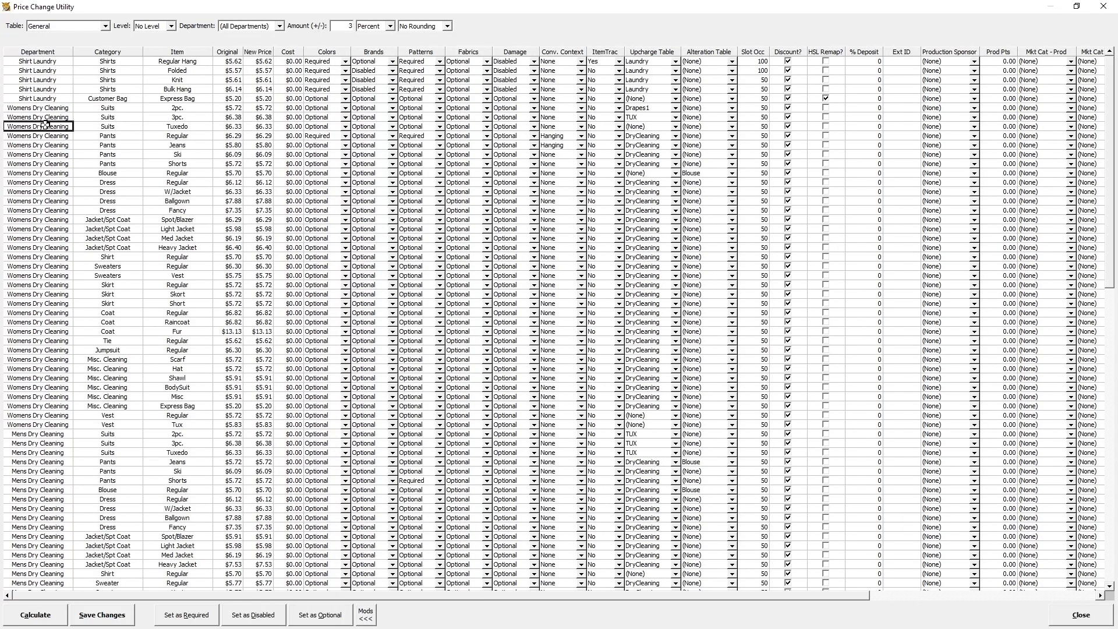
click(394, 28)
click(392, 37)
Set the price change amount to 2 Dollars.
click(349, 25)
double_click(350, 26)
text(2)
click(390, 27)
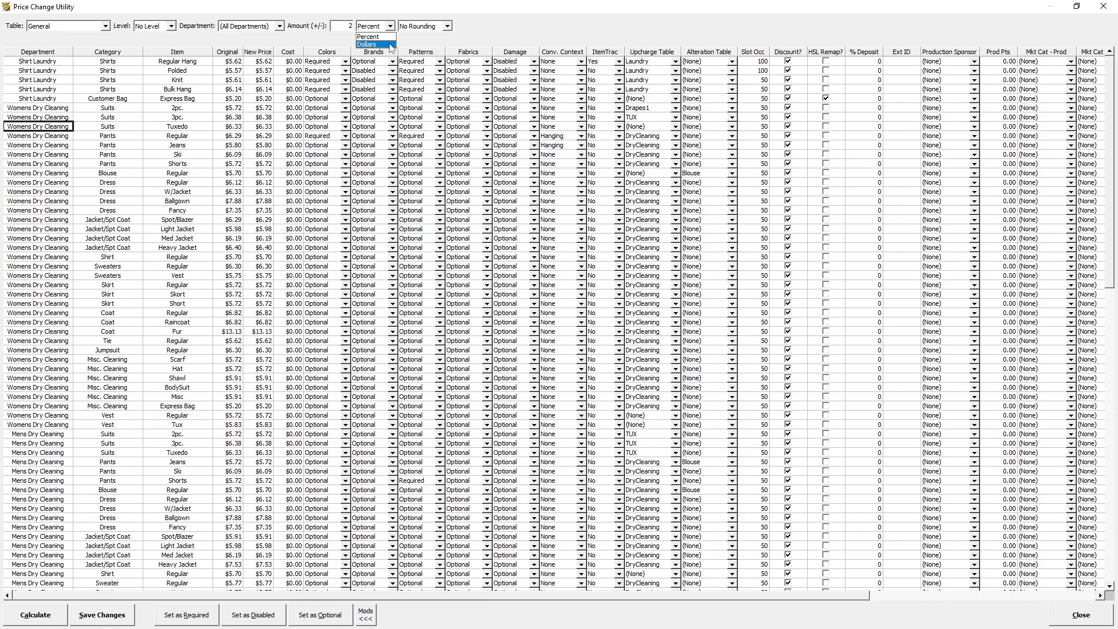
click(391, 45)
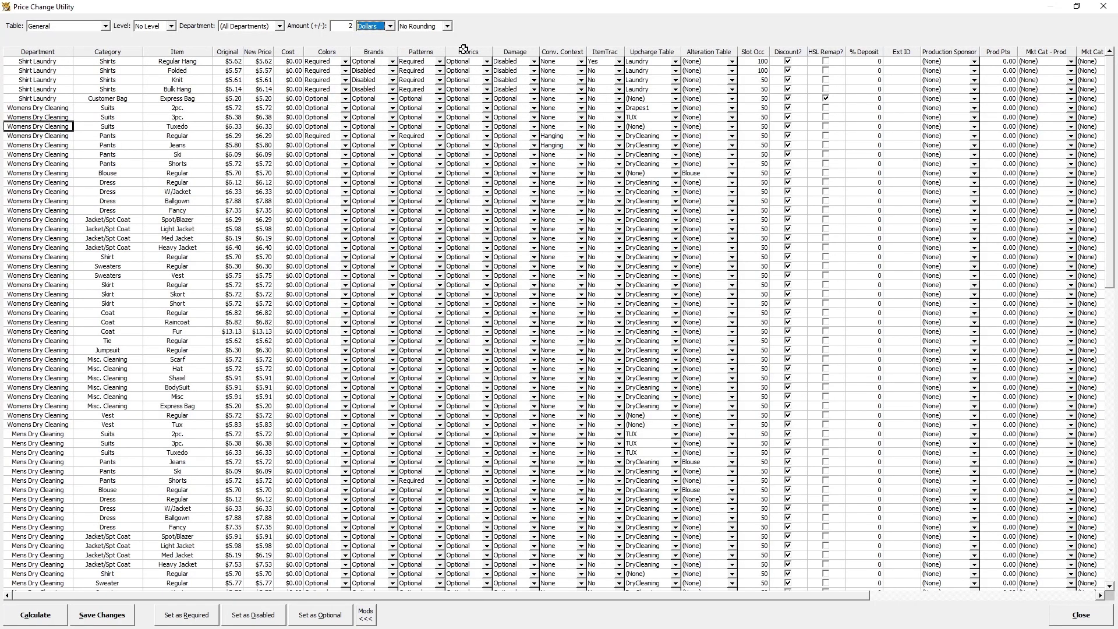
Choose No Rounding and calculate the new prices for all departments.
click(447, 26)
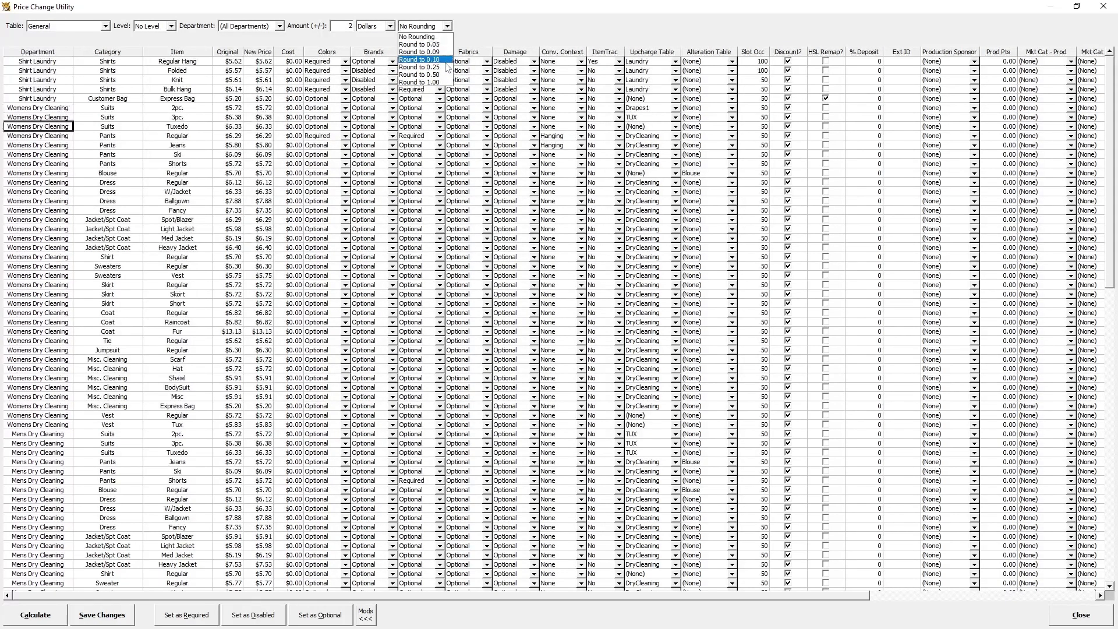
click(445, 37)
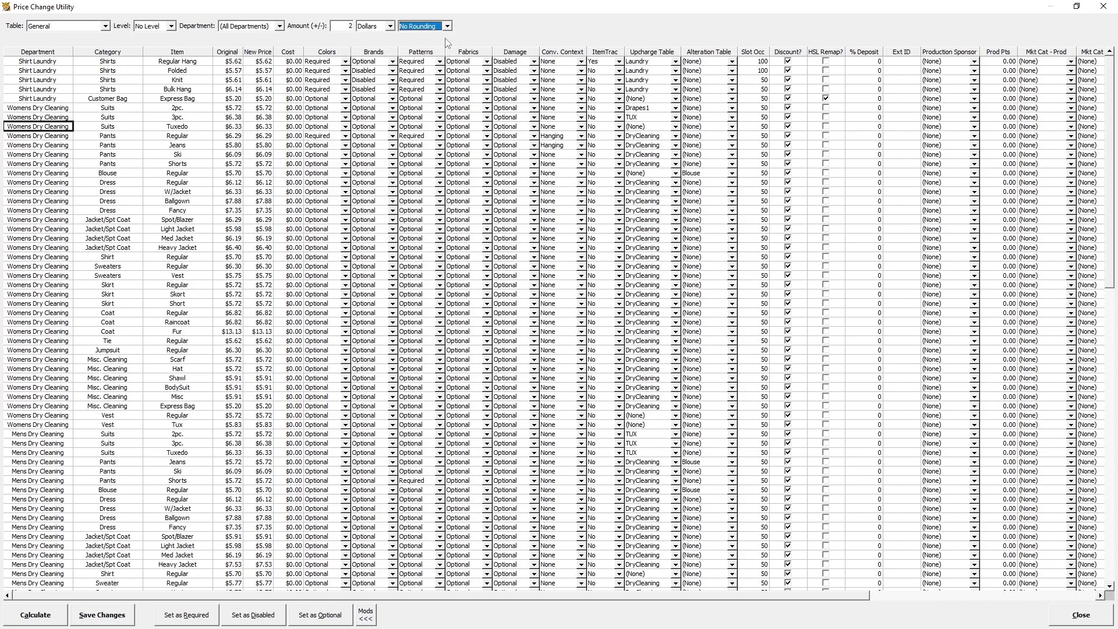
click(55, 164)
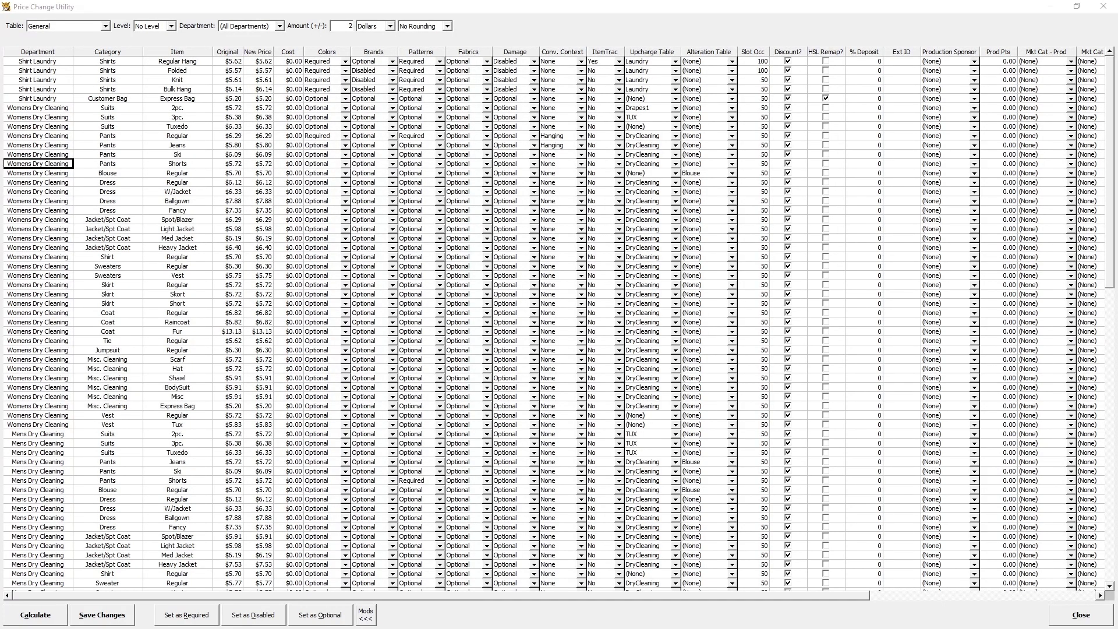
click(153, 398)
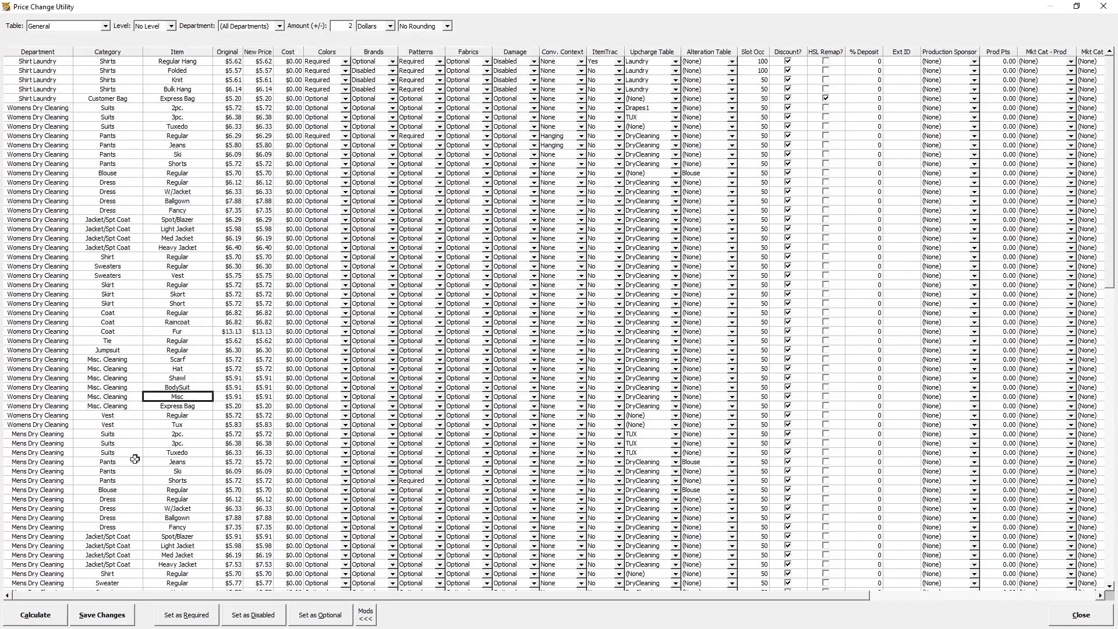
click(44, 622)
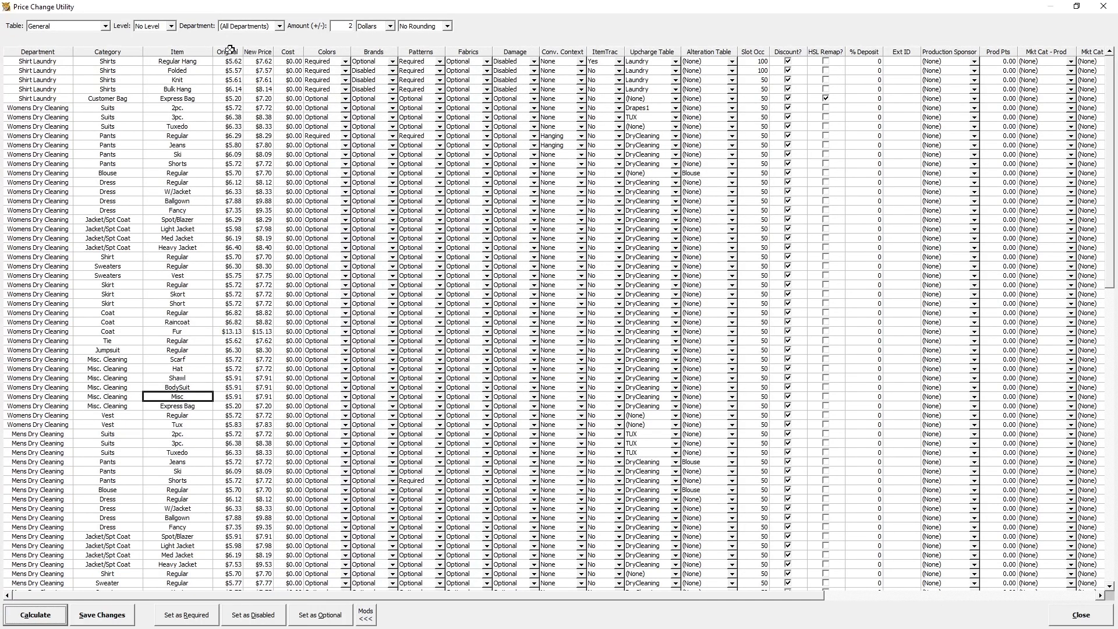
Compare the calculated new prices with the original prices across the first rows of the list.
drag(259, 61, 256, 224)
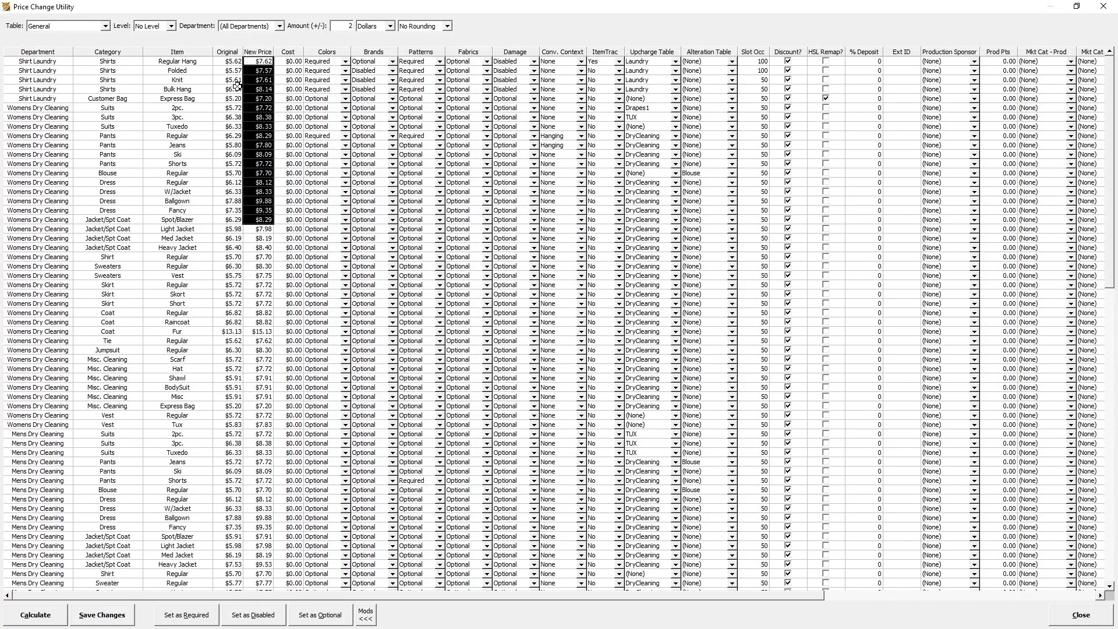
drag(233, 61, 236, 213)
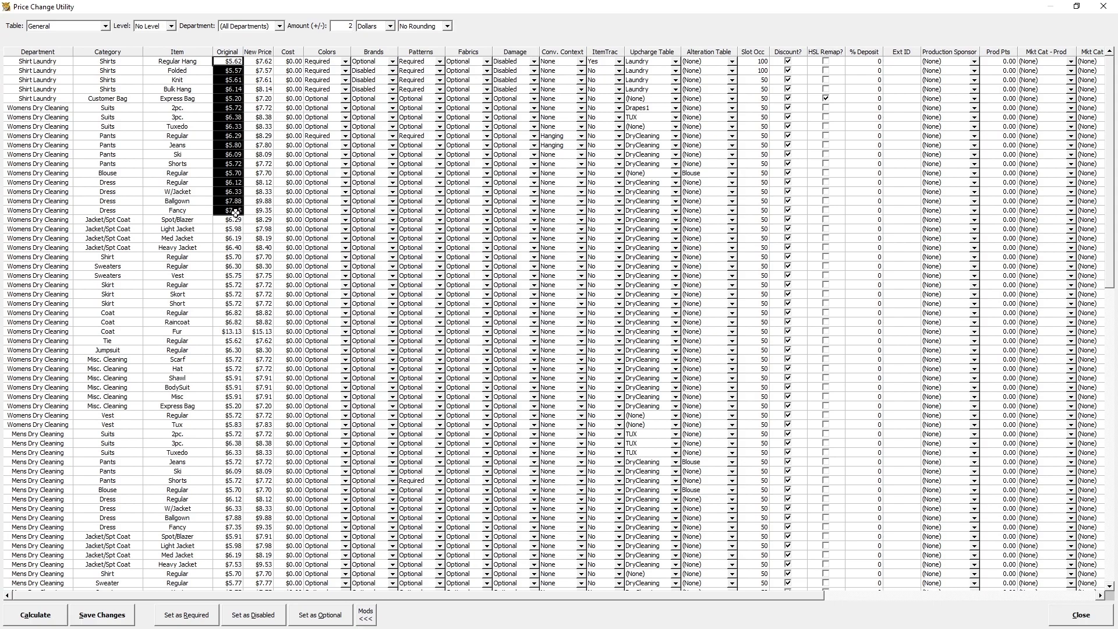
click(258, 211)
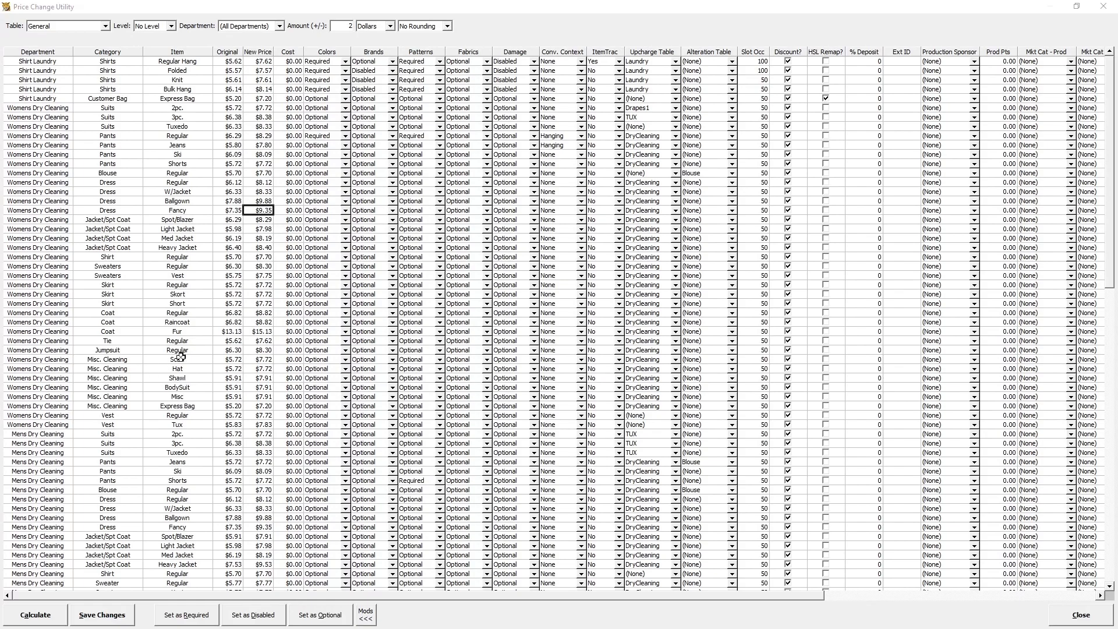
Change the new price of the regular Skirt in Womens Dry Cleaning to $9.72.
click(234, 285)
click(261, 284)
drag(35, 285, 271, 287)
click(265, 285)
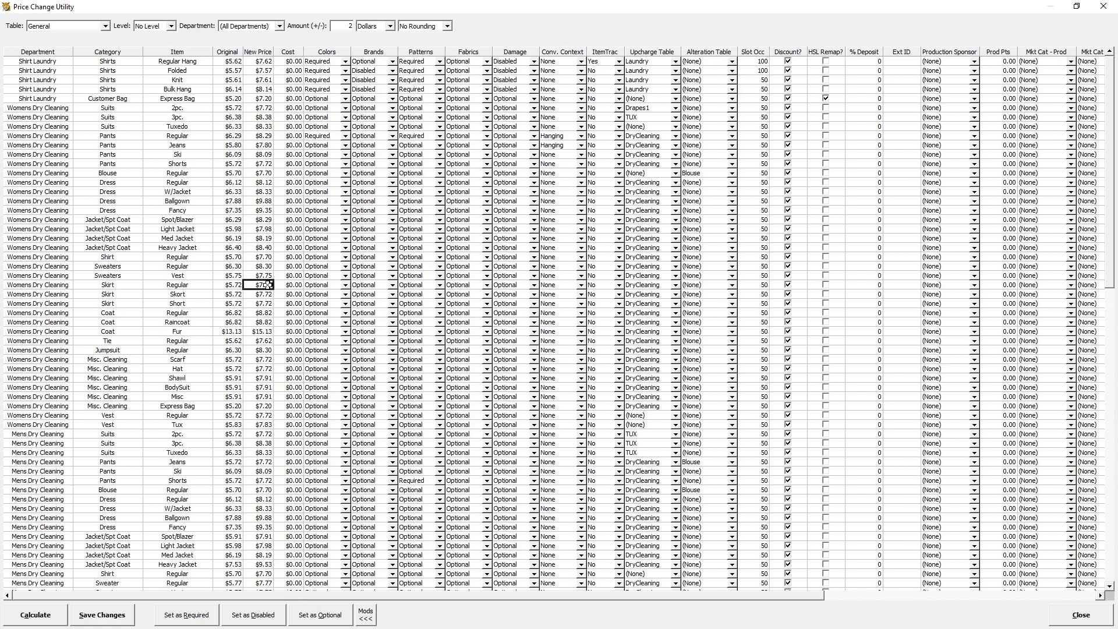
click(257, 285)
drag(272, 285, 228, 285)
click(203, 349)
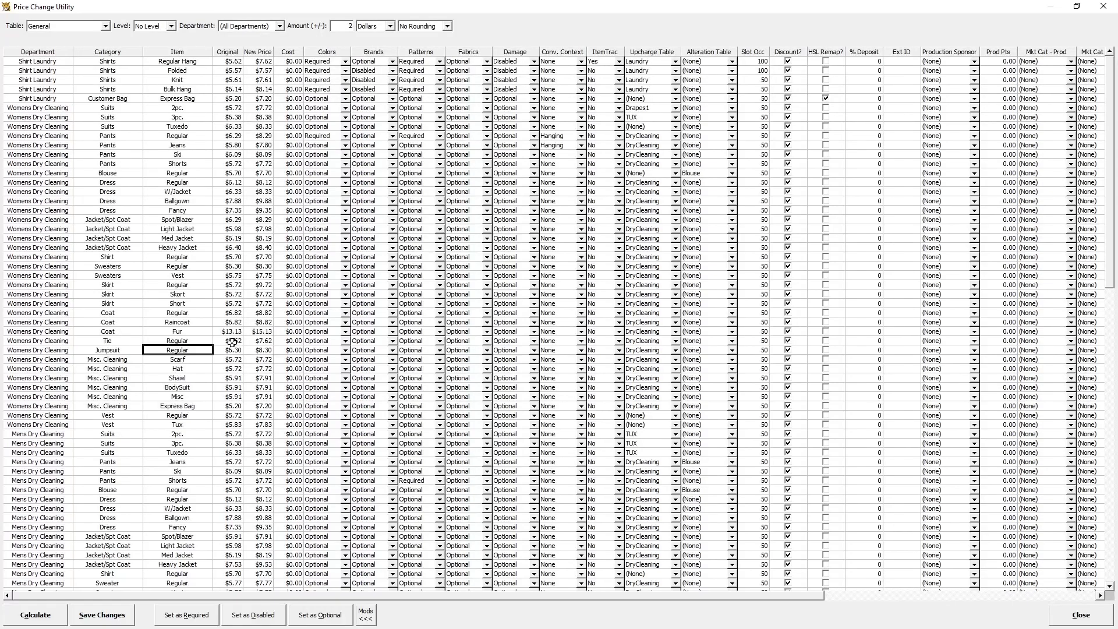
Copy all rows from the Department through New Price columns and paste them into an empty Excel sheet at cell A1.
drag(46, 61, 255, 626)
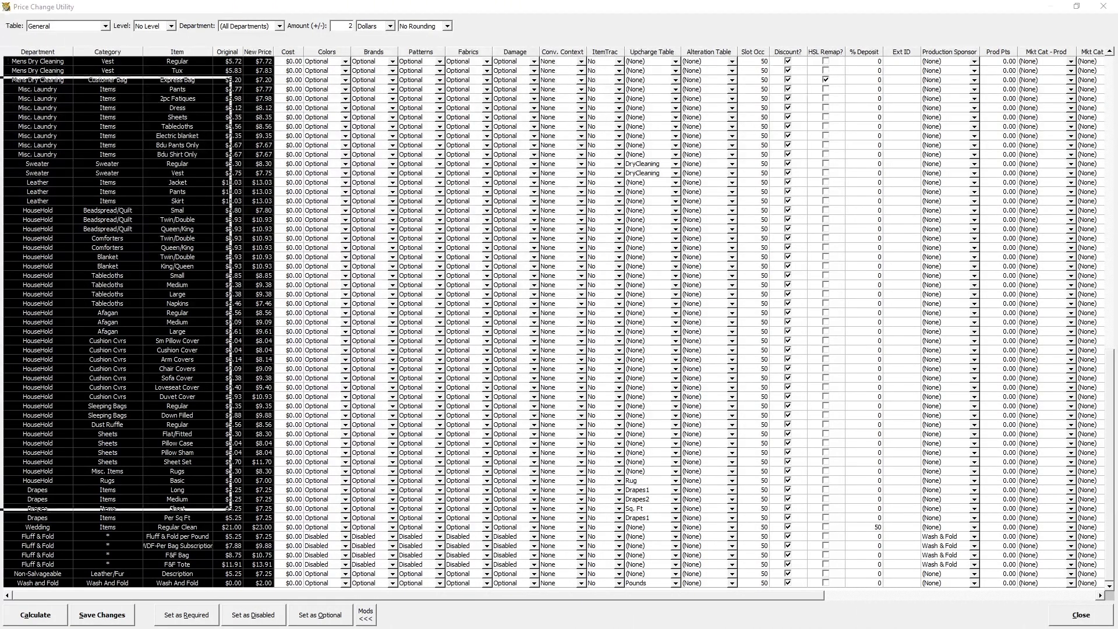
key(alt+Tab)
double_click(609, 130)
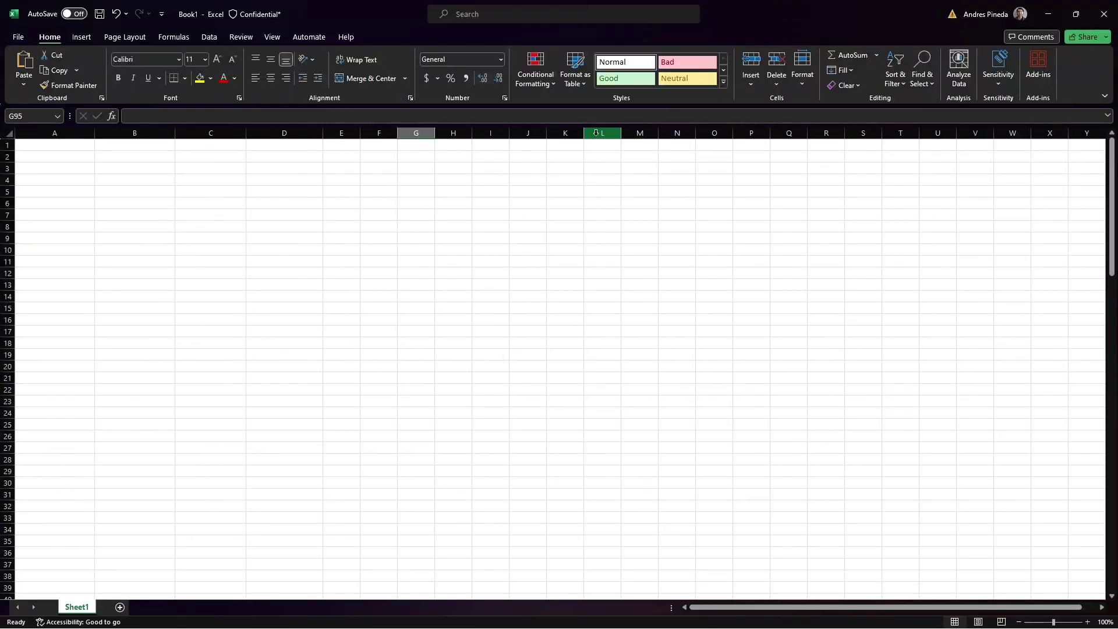
click(54, 144)
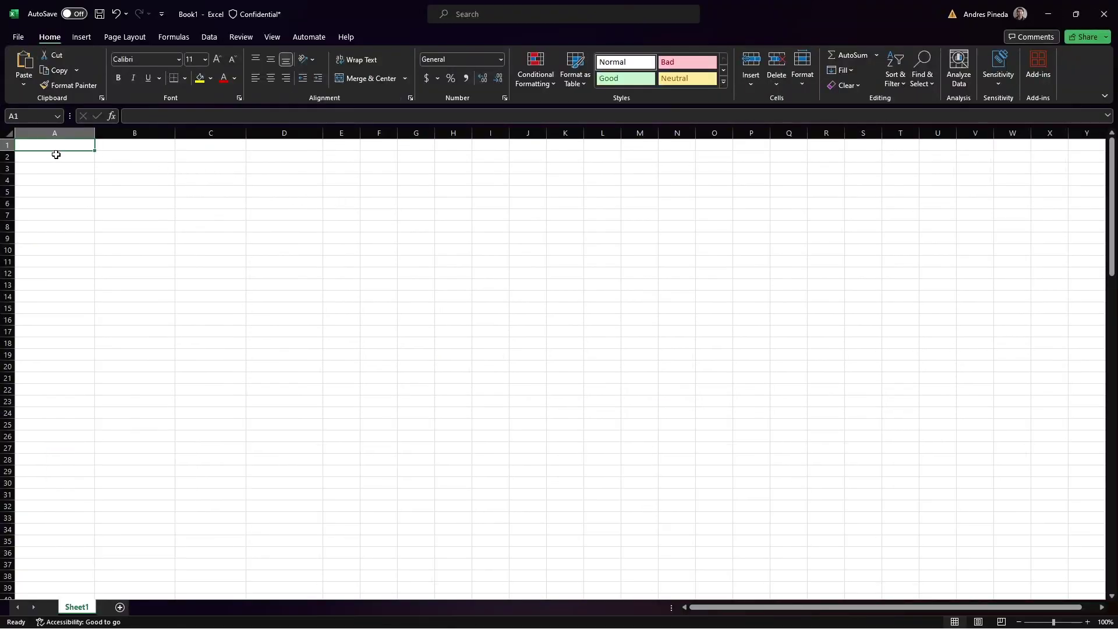
key(ctrl+v)
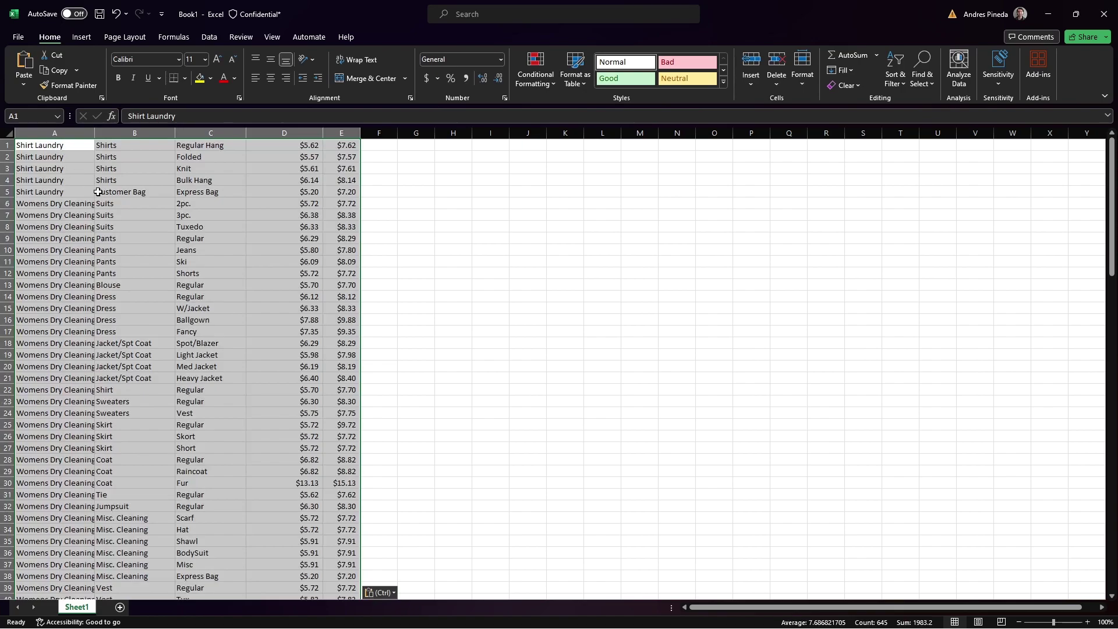
Review the pasted price list to its last row and examine the original and new prices in D1:E8.
click(269, 292)
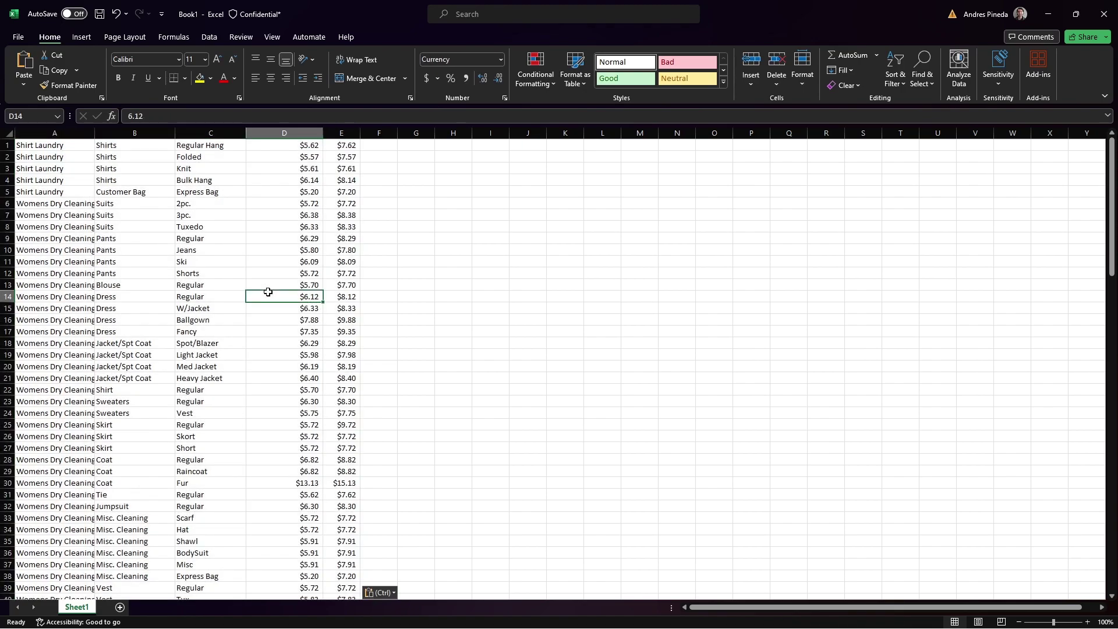
scroll(268, 291, down, 20)
scroll(270, 290, down, 8)
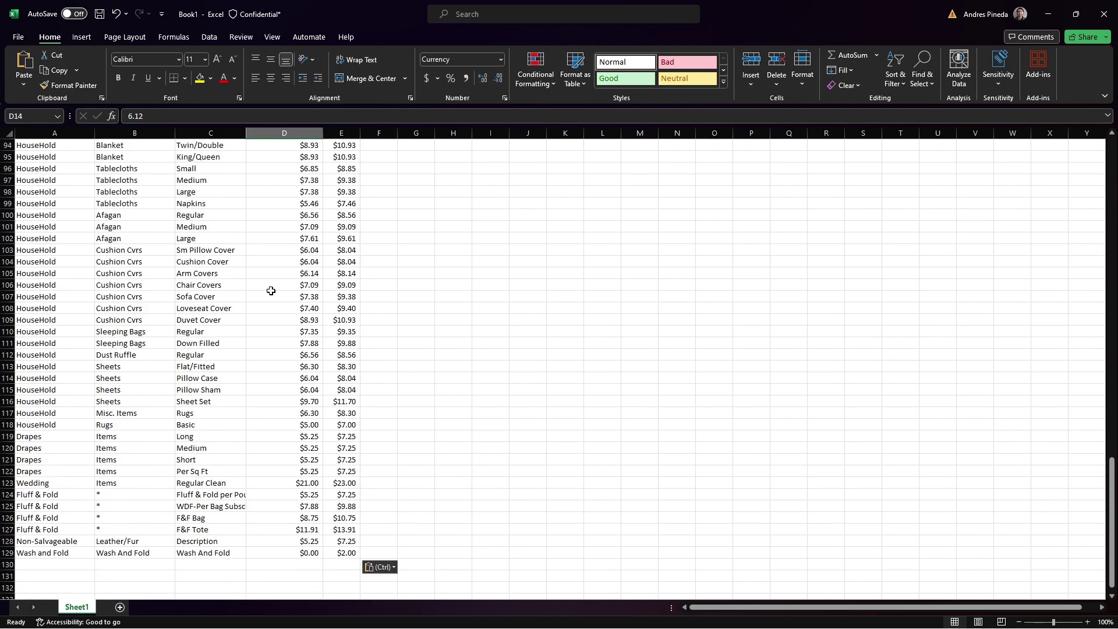
scroll(271, 291, up, 20)
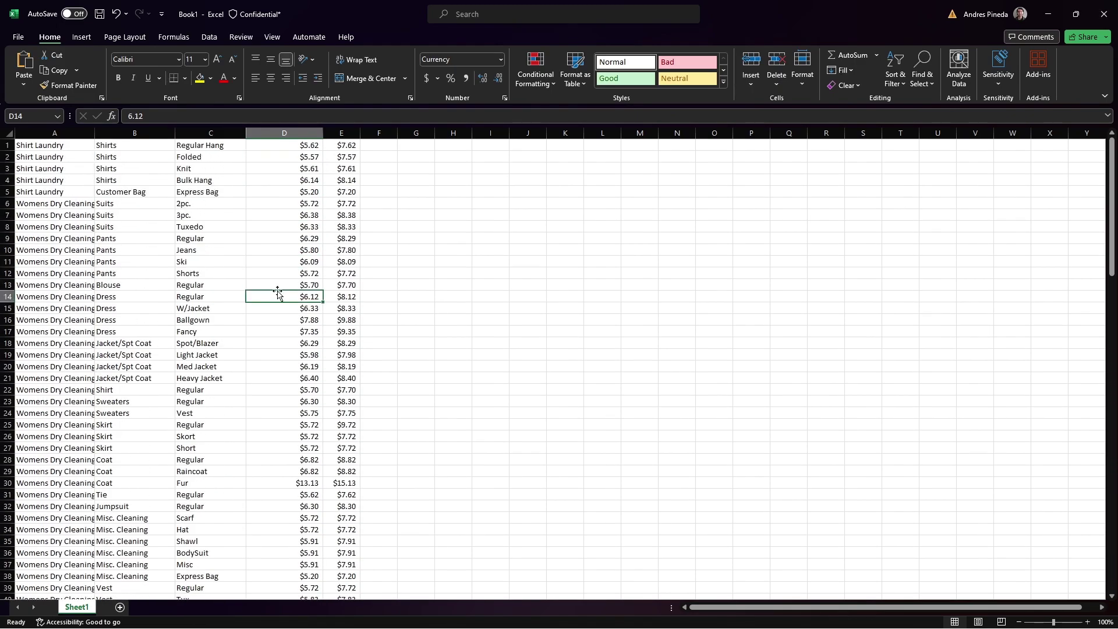
drag(313, 152, 350, 228)
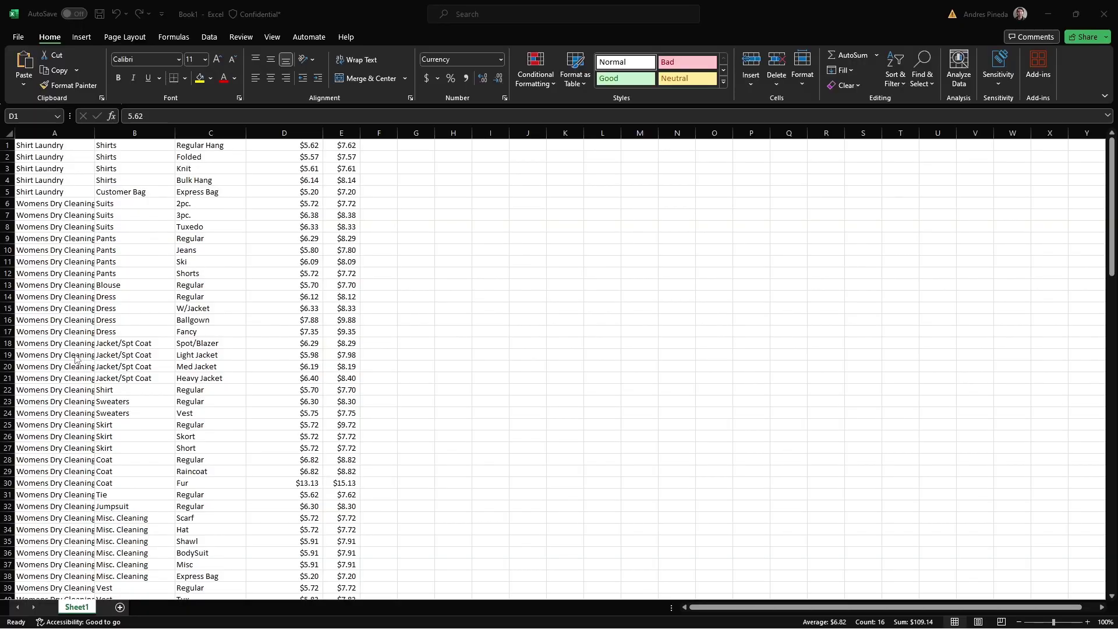
Copy the complete price list in cells A1:E129 of the Excel sheet.
text($5.62	$7.62 $5.57	$7.57 $5.61	$7.61 $6.14	$8.14 $5.20	$7.20 $5.72	$7.72 $6.38	$8.38 $6.33	$8.33)
click(58, 180)
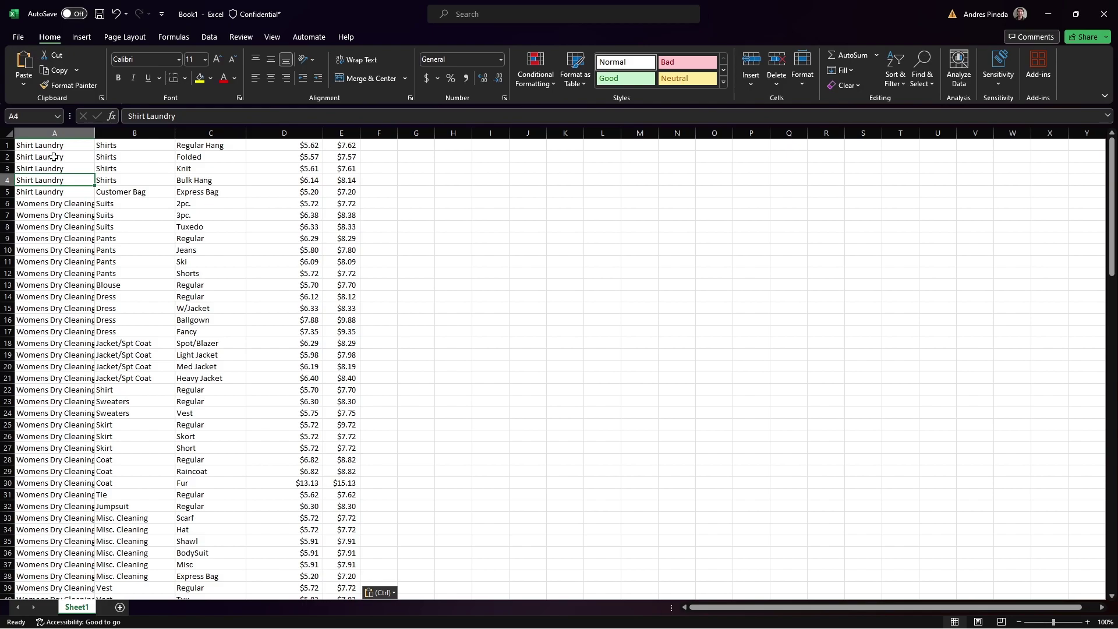
drag(50, 145, 334, 576)
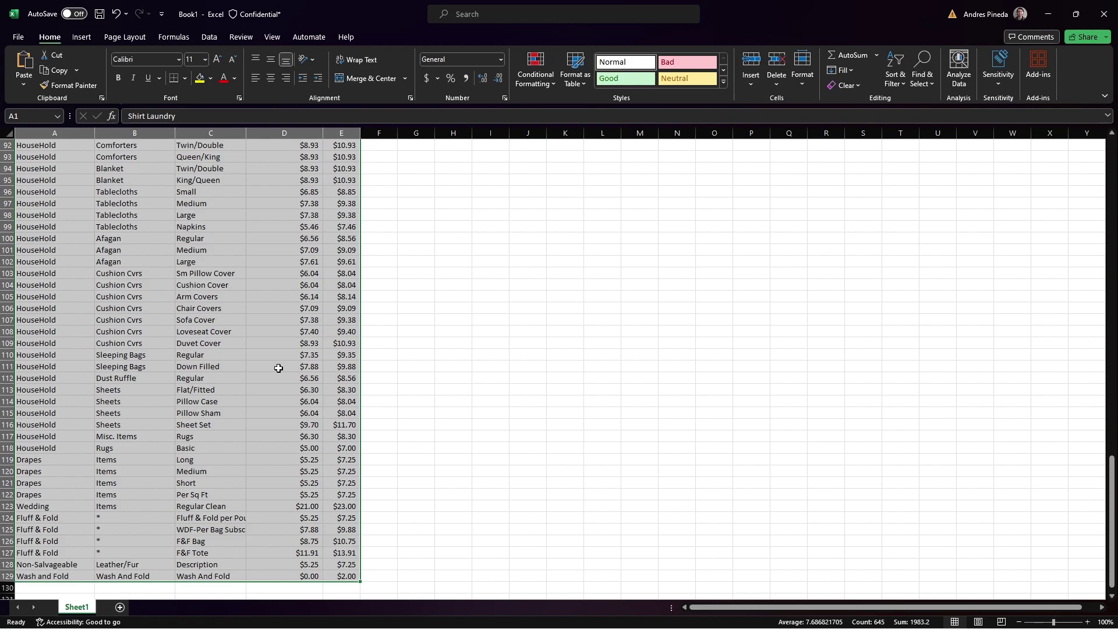
key(ctrl+c)
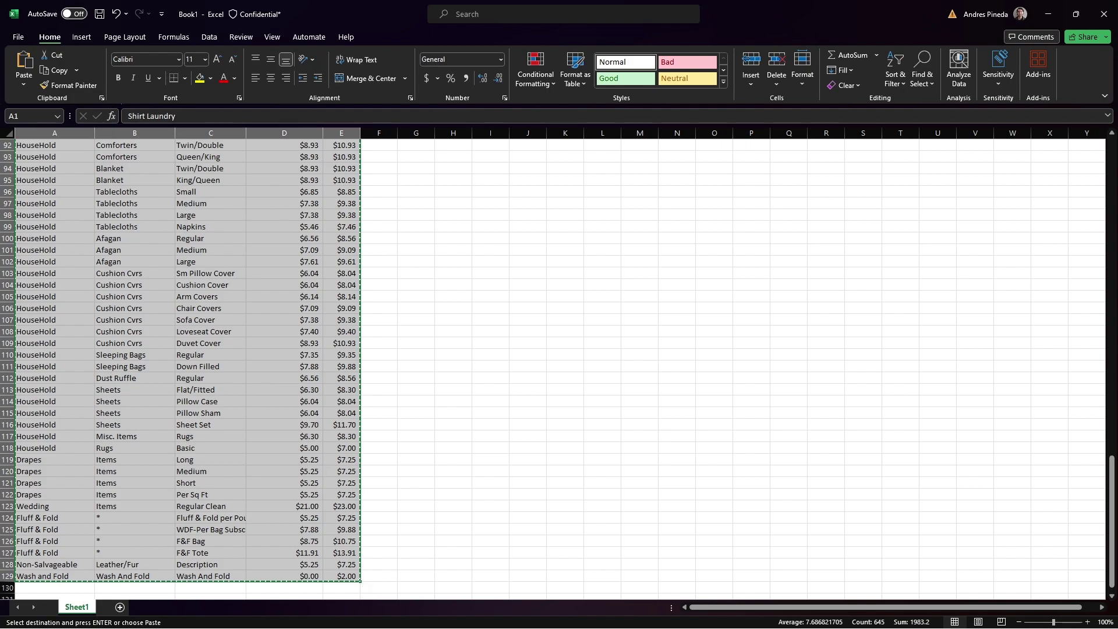
Switch to the Price Change Utility and paste the copied list over all rows of the Department through New Price columns.
key(alt+Tab)
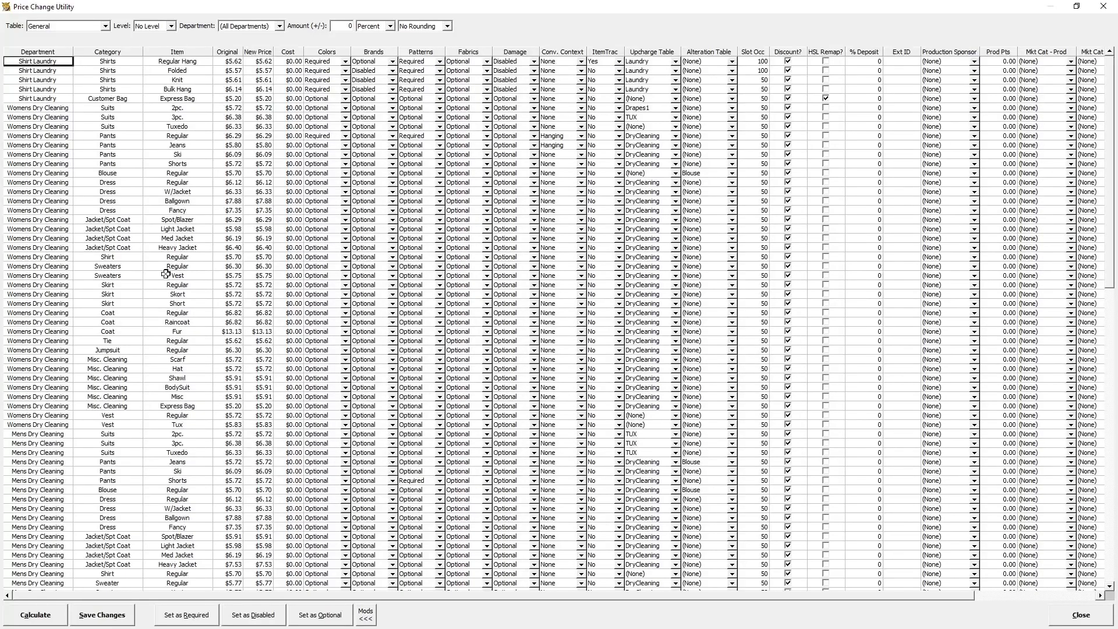
drag(48, 62, 257, 576)
drag(256, 626, 255, 588)
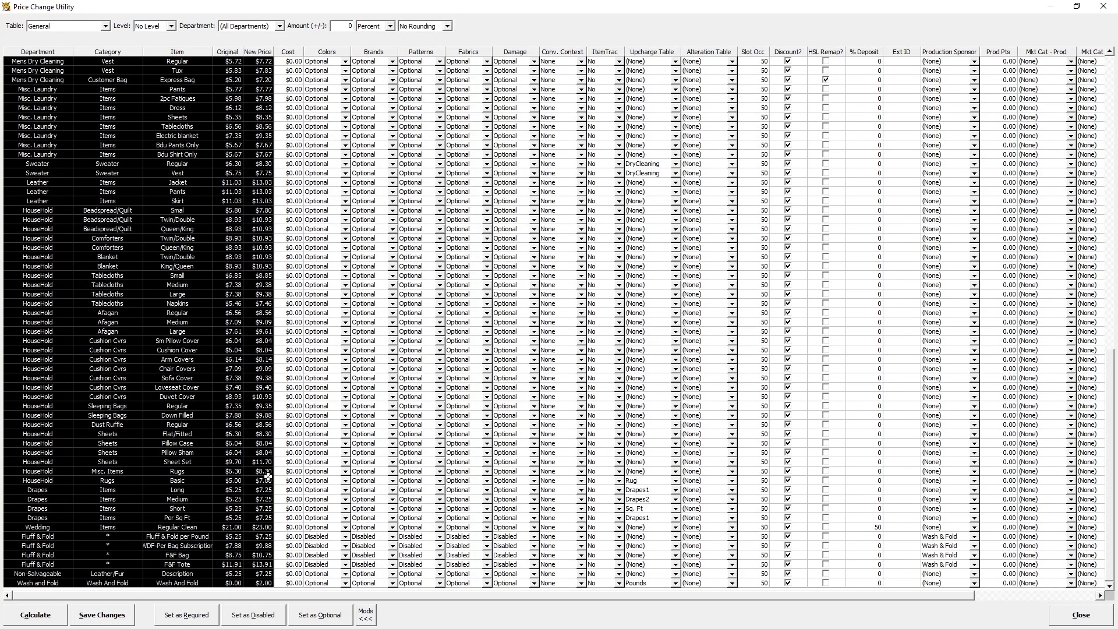
key(ctrl+v)
scroll(260, 428, up, 17)
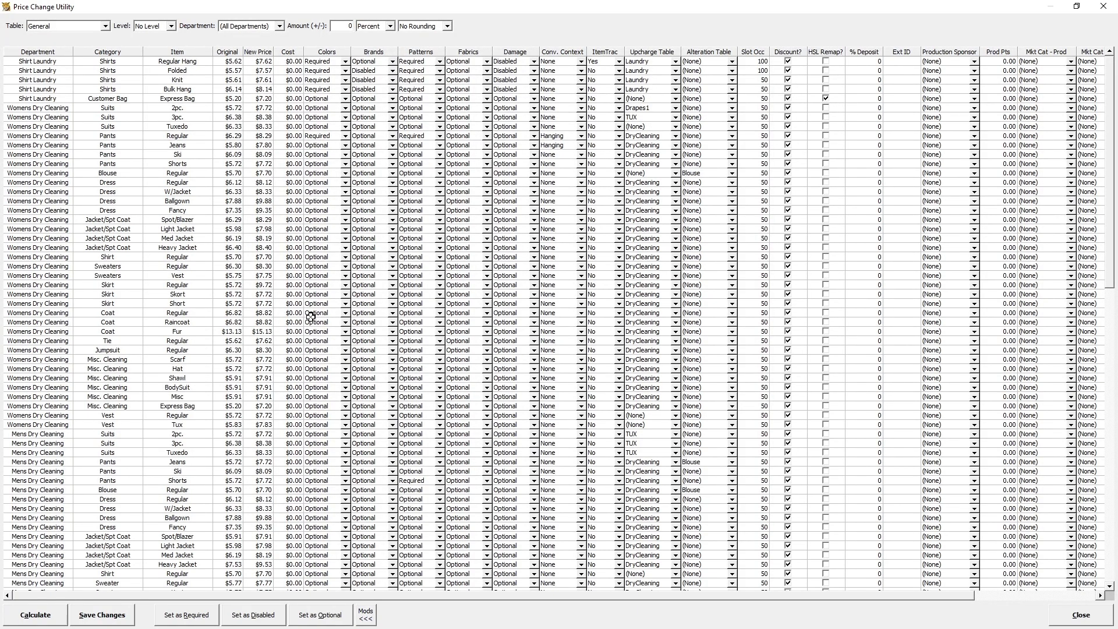
Save the price changes and compare the original and new prices of the Shirt Laundry items.
click(99, 615)
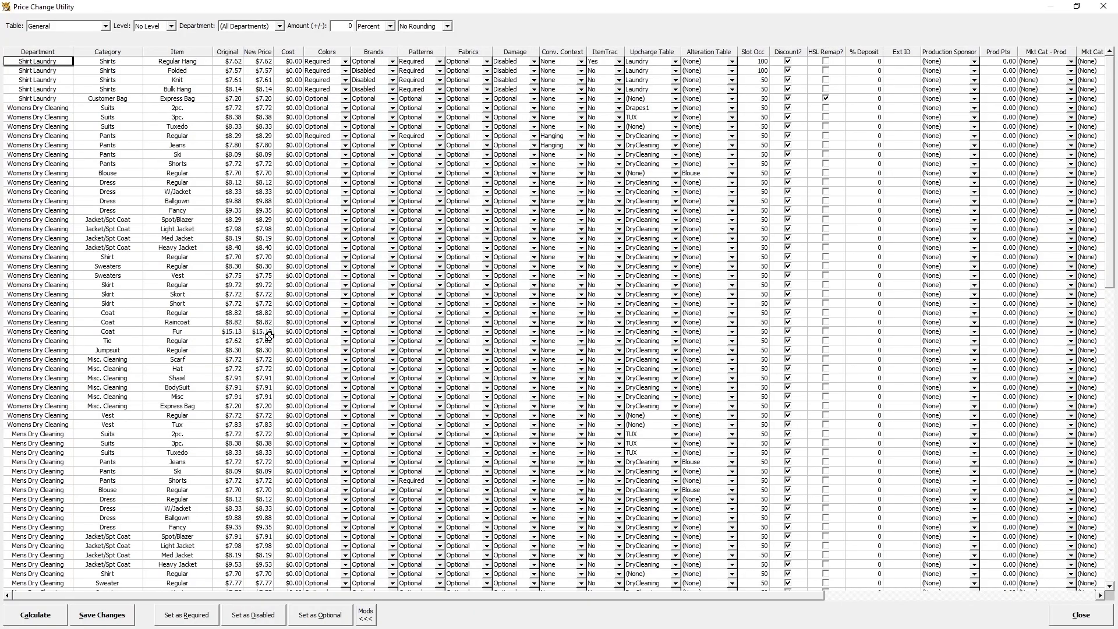
drag(232, 60, 272, 99)
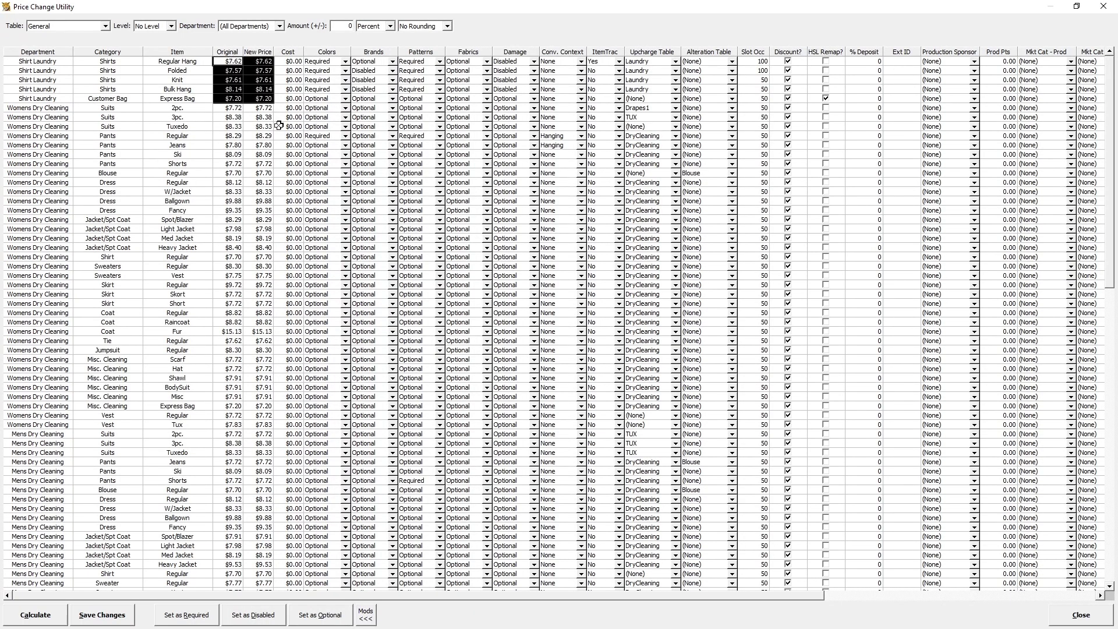
click(264, 178)
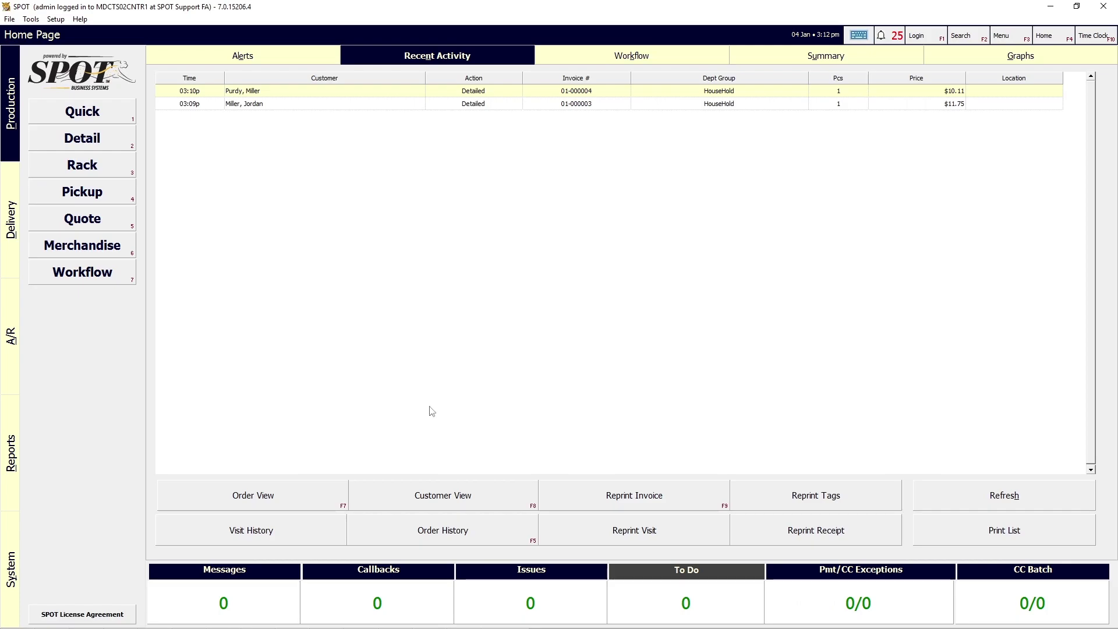
Start the Dropoffs by Item report from the Reports Gallery's Production folder and accept its default store and delivery criteria.
key(alt+r)
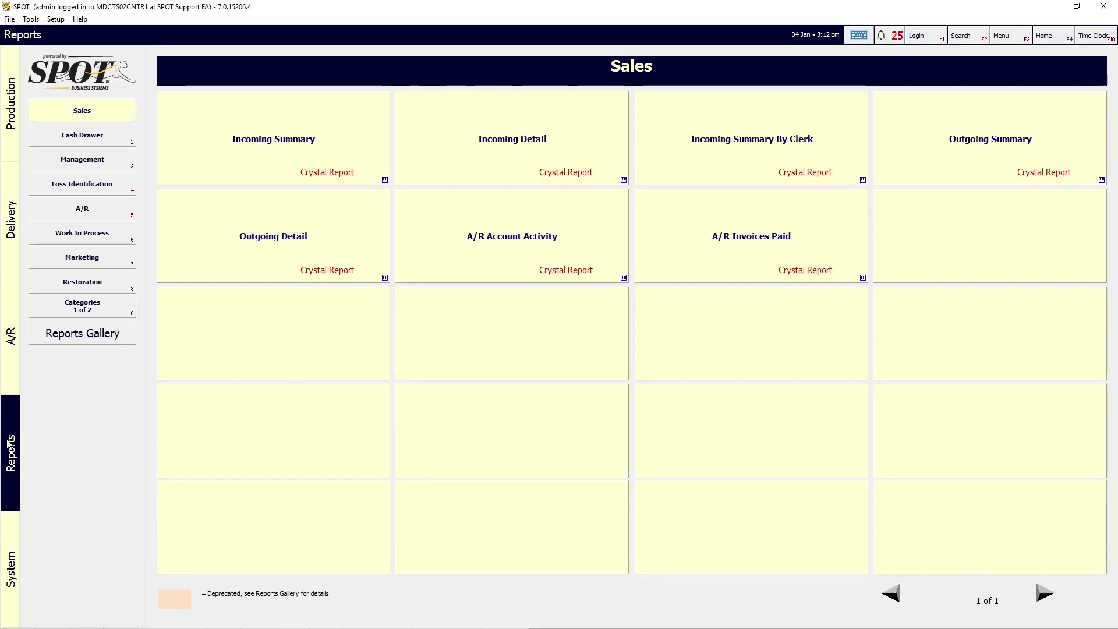
click(105, 339)
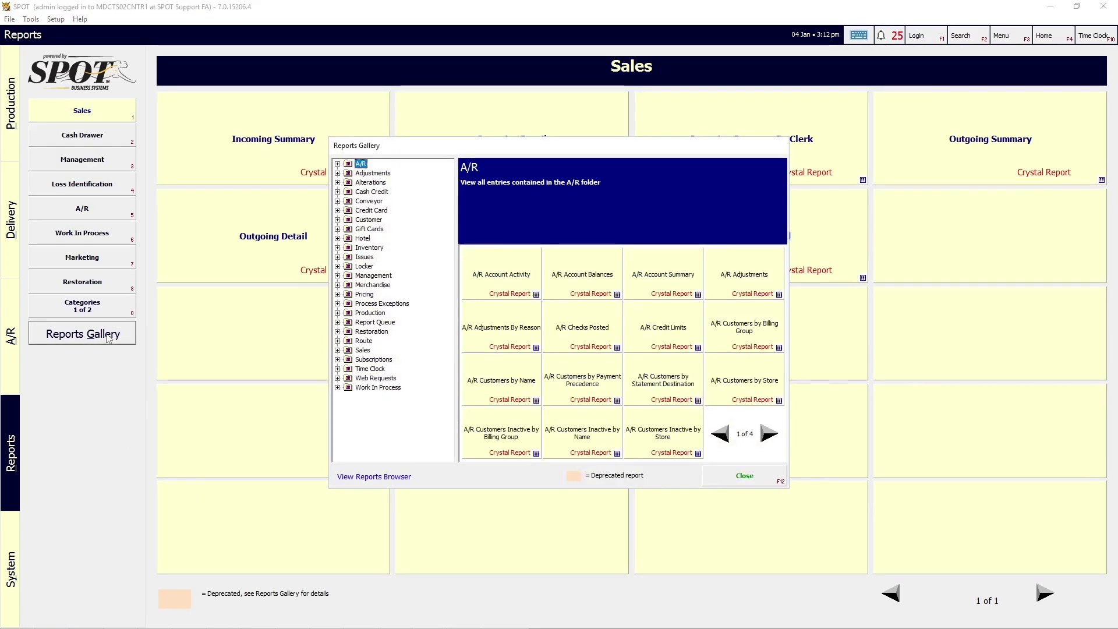
click(338, 313)
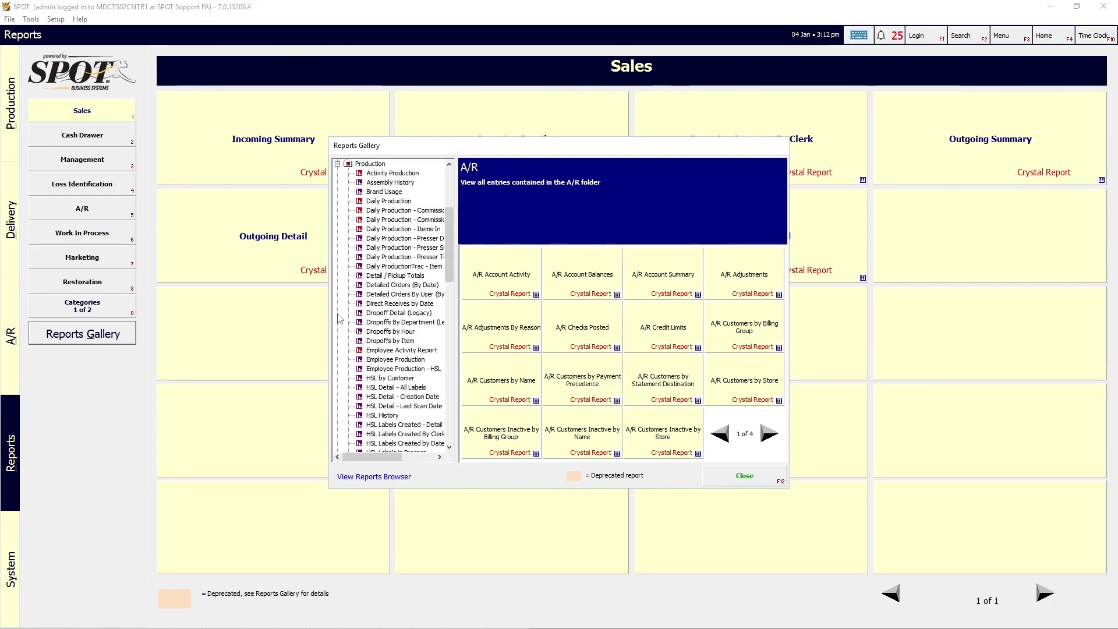
click(412, 342)
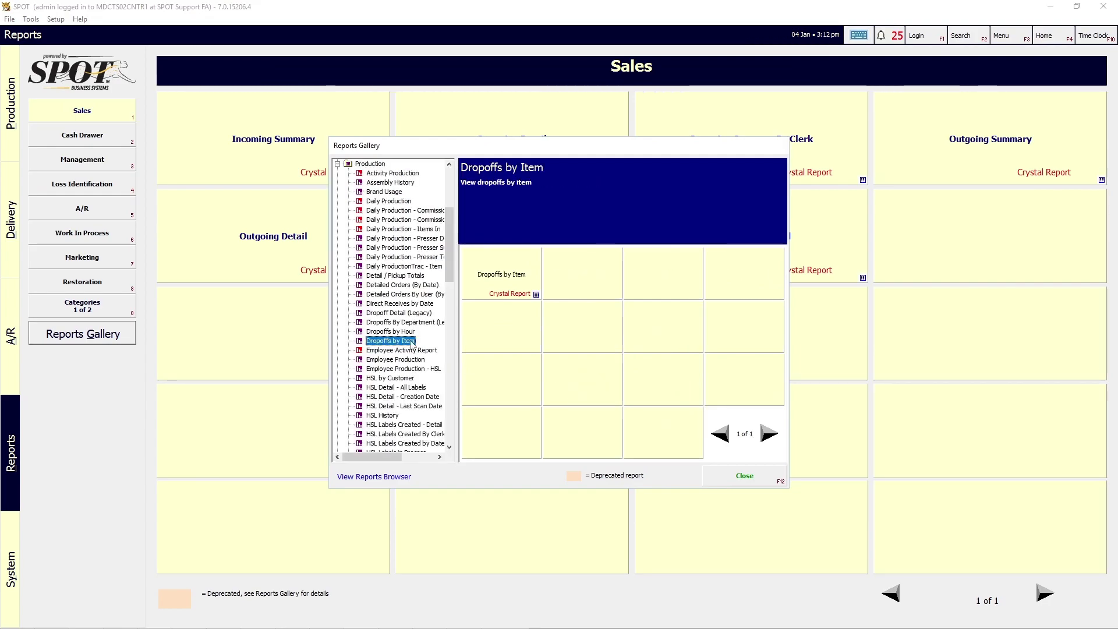
click(523, 287)
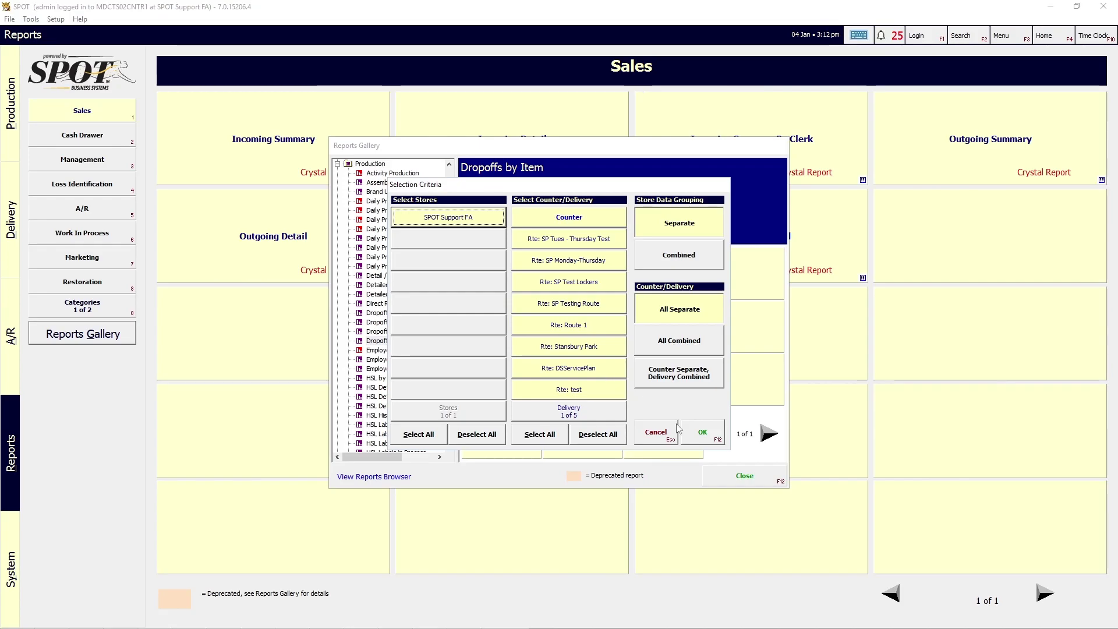
click(703, 434)
Generate the report for 01/04/20 to 01/04/24 and review the item sales on its first page.
click(549, 252)
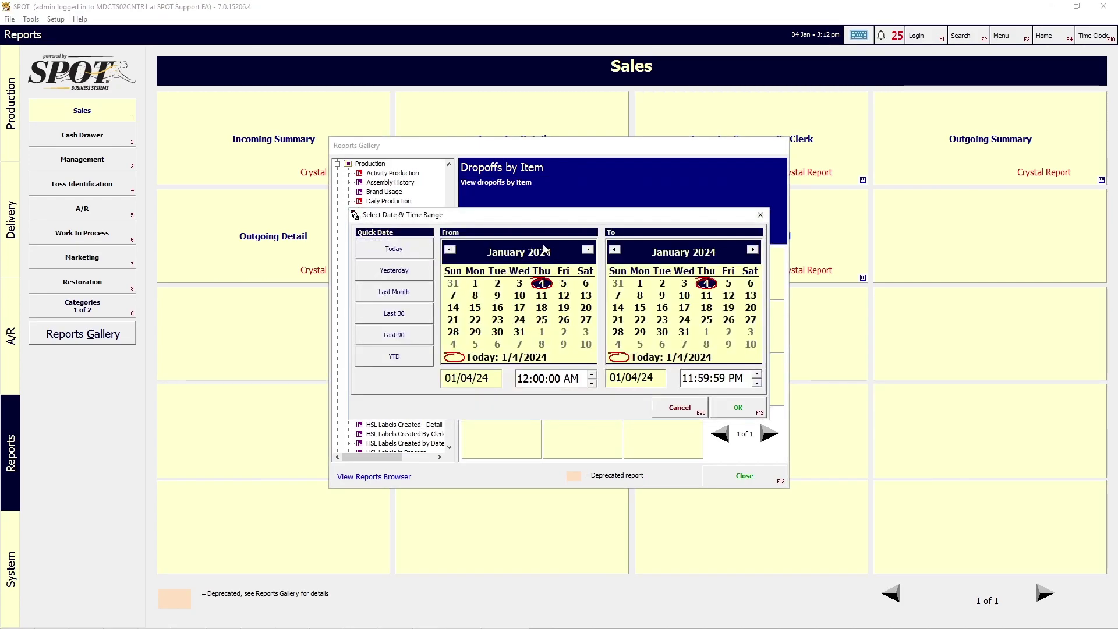
click(561, 258)
click(561, 258)
click(561, 258)
click(561, 257)
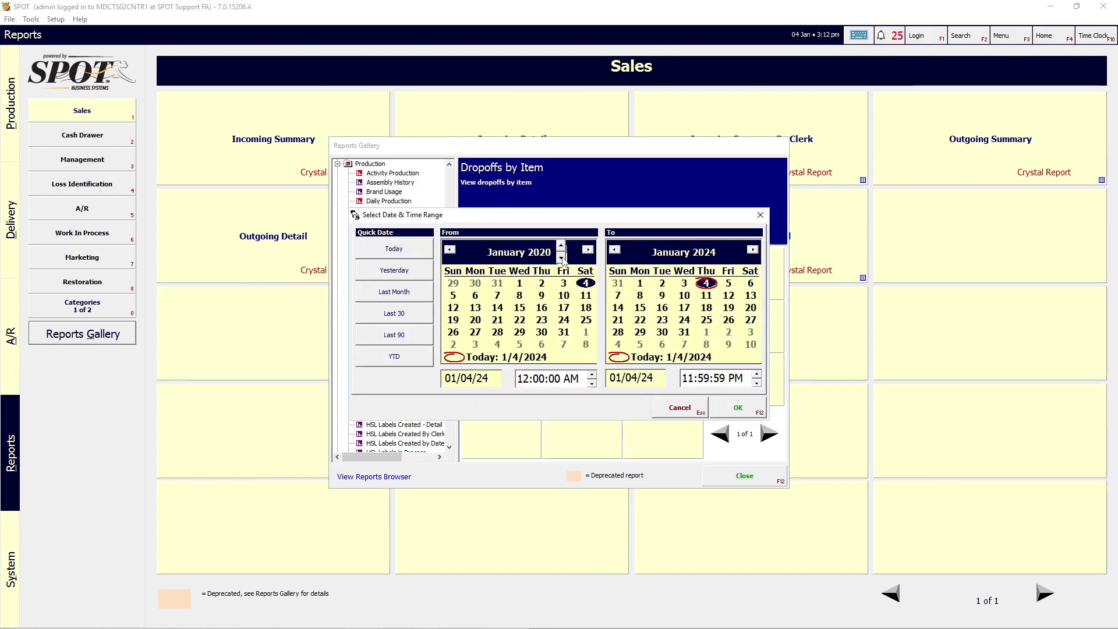
click(737, 408)
click(661, 283)
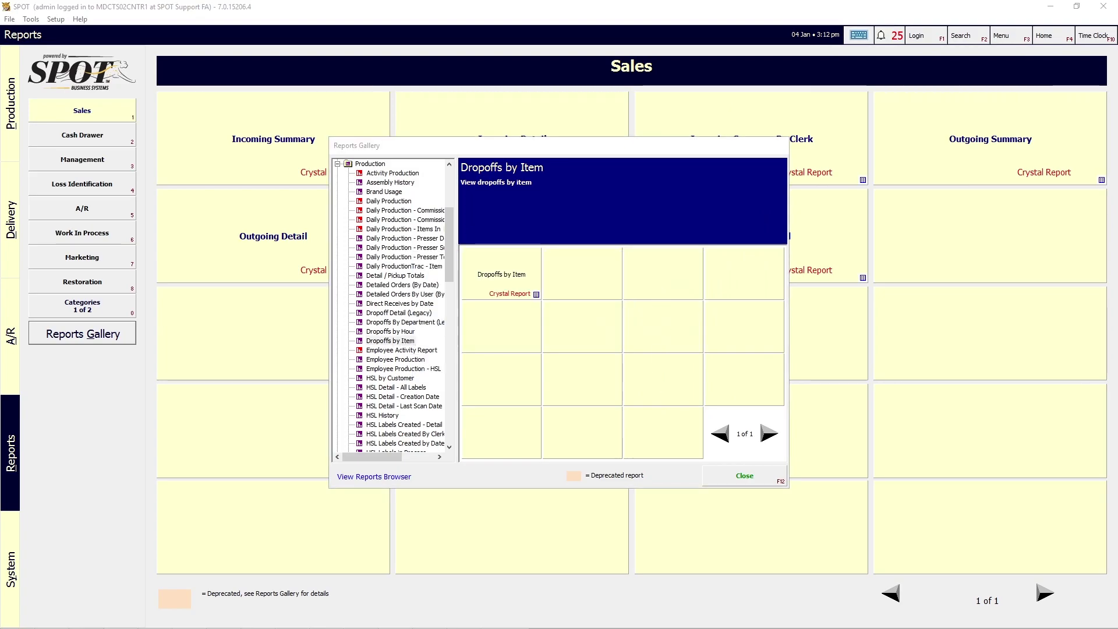
double_click(492, 119)
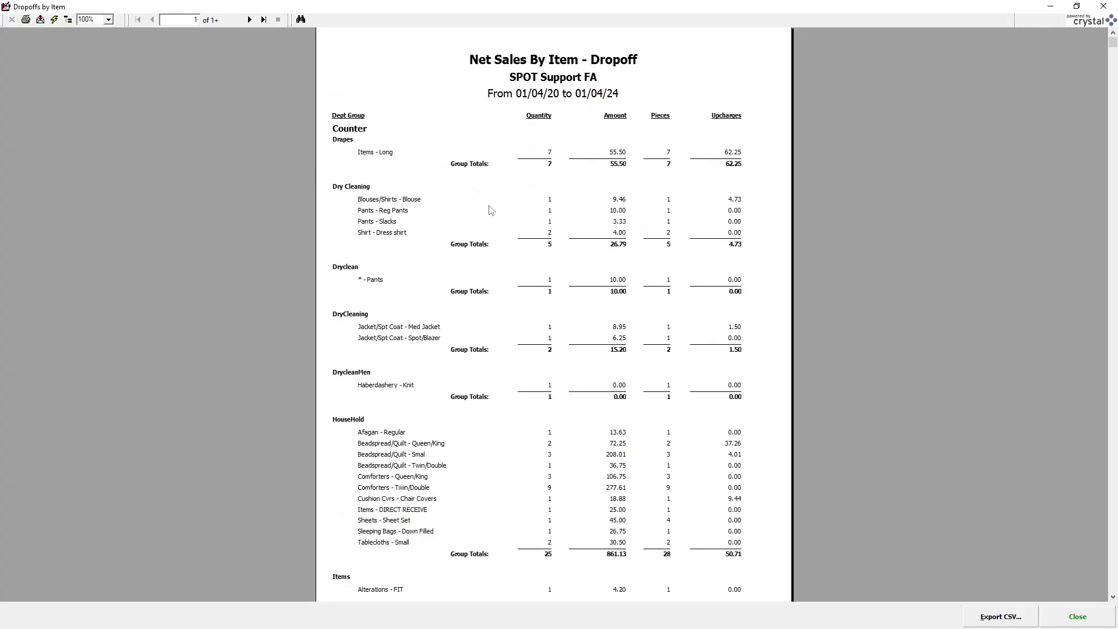
scroll(464, 313, down, 1)
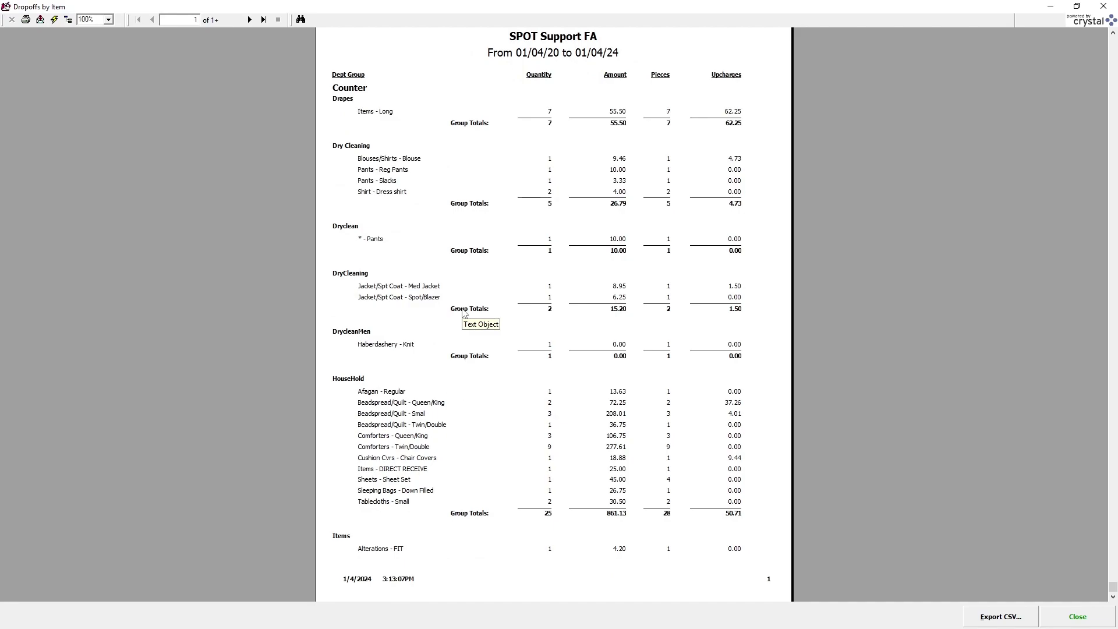